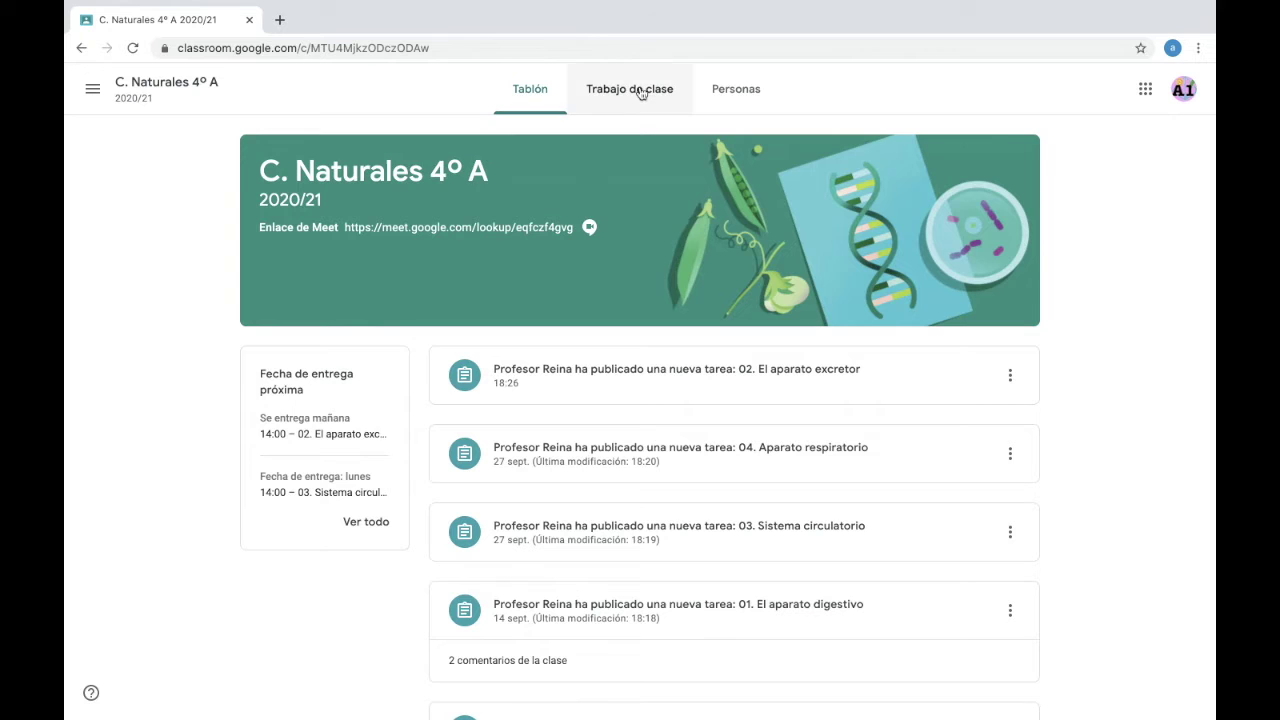
- Open the Google document attached to the "02. El aparato excretor" assignment in the class work
{"action": "left_click", "coordinate": [640, 90]}
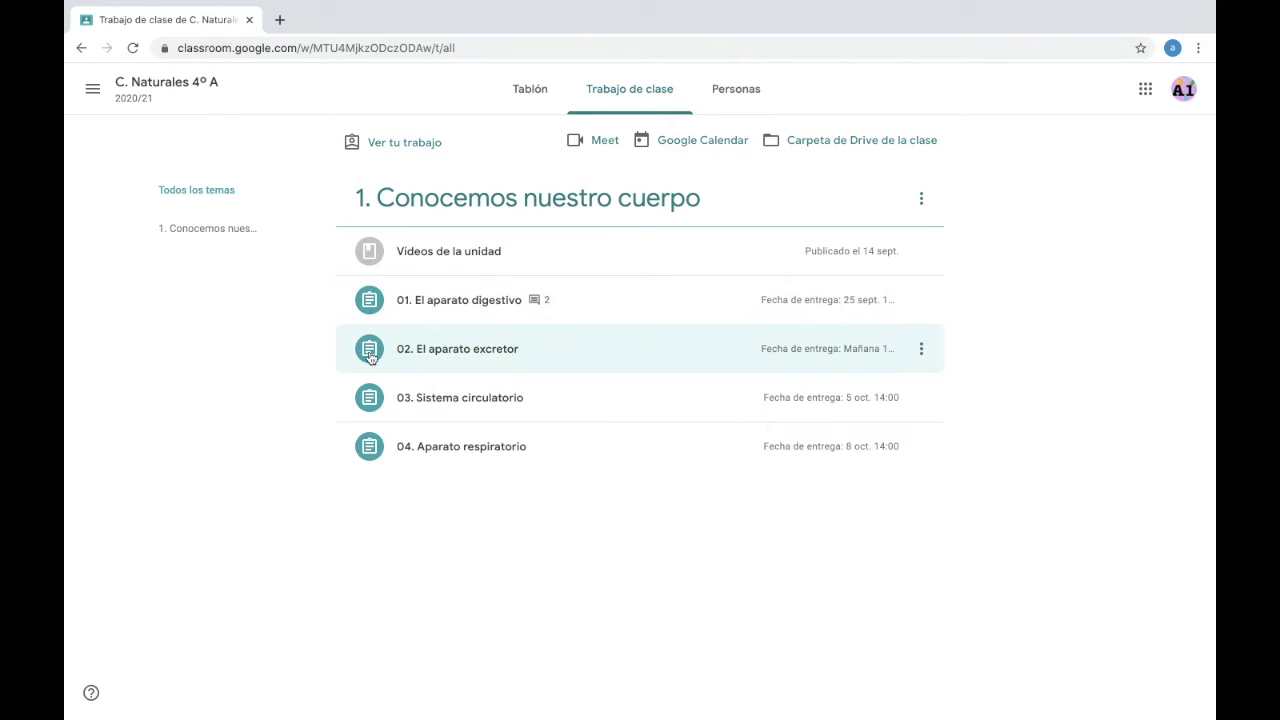
{"action": "left_click", "coordinate": [432, 354]}
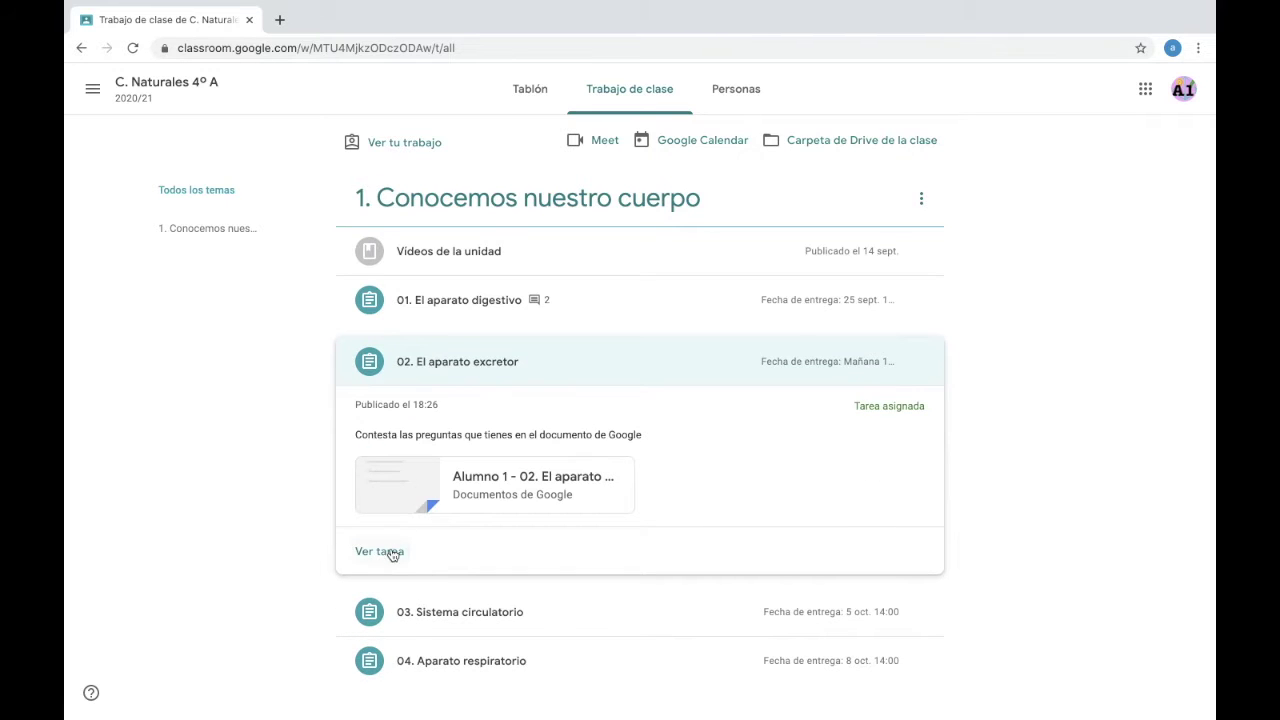
{"action": "left_click", "coordinate": [392, 552]}
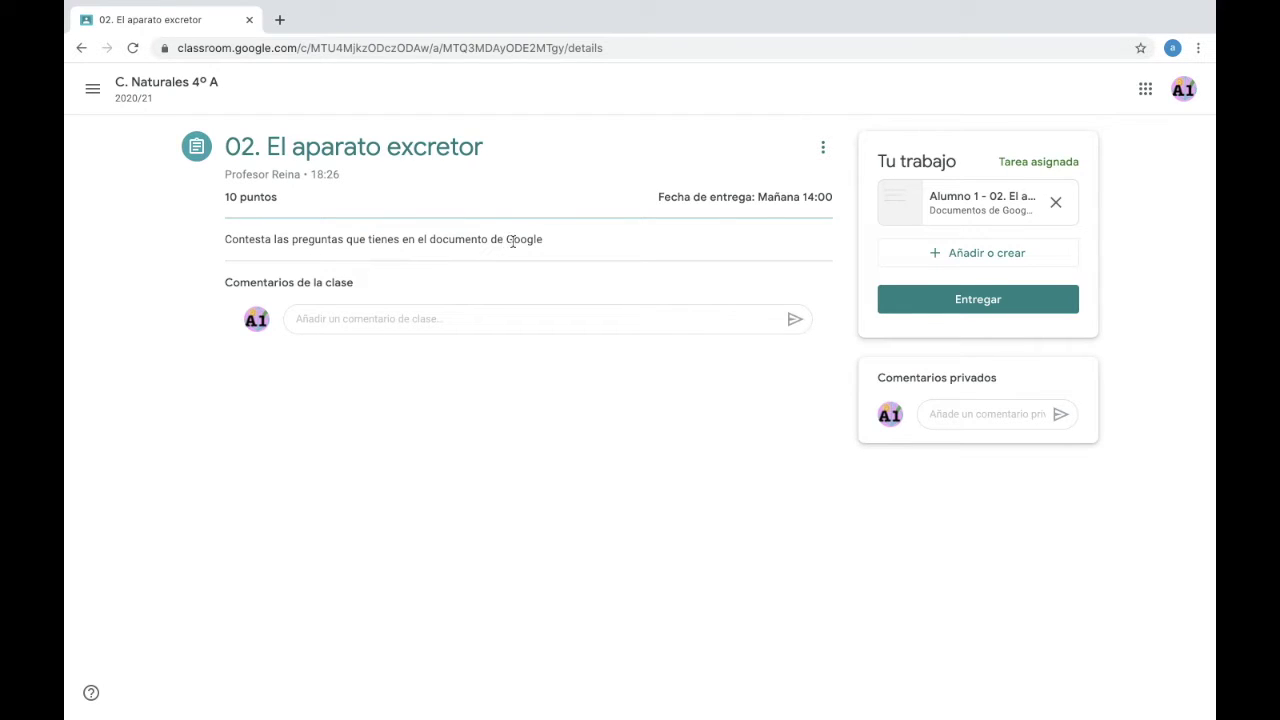
{"action": "left_click", "coordinate": [949, 204]}
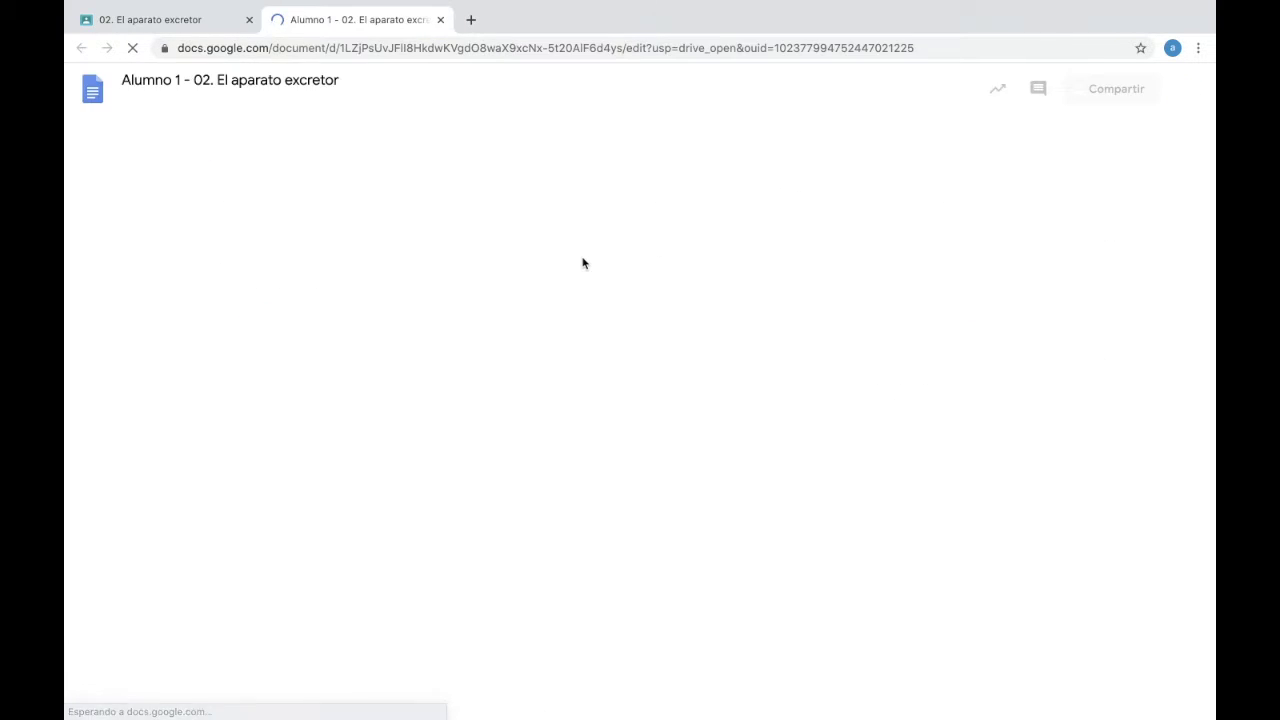
- Answer question 1 of the document, about the parts of the excretory system, with "Estómago..."
{"action": "left_click", "coordinate": [407, 288]}
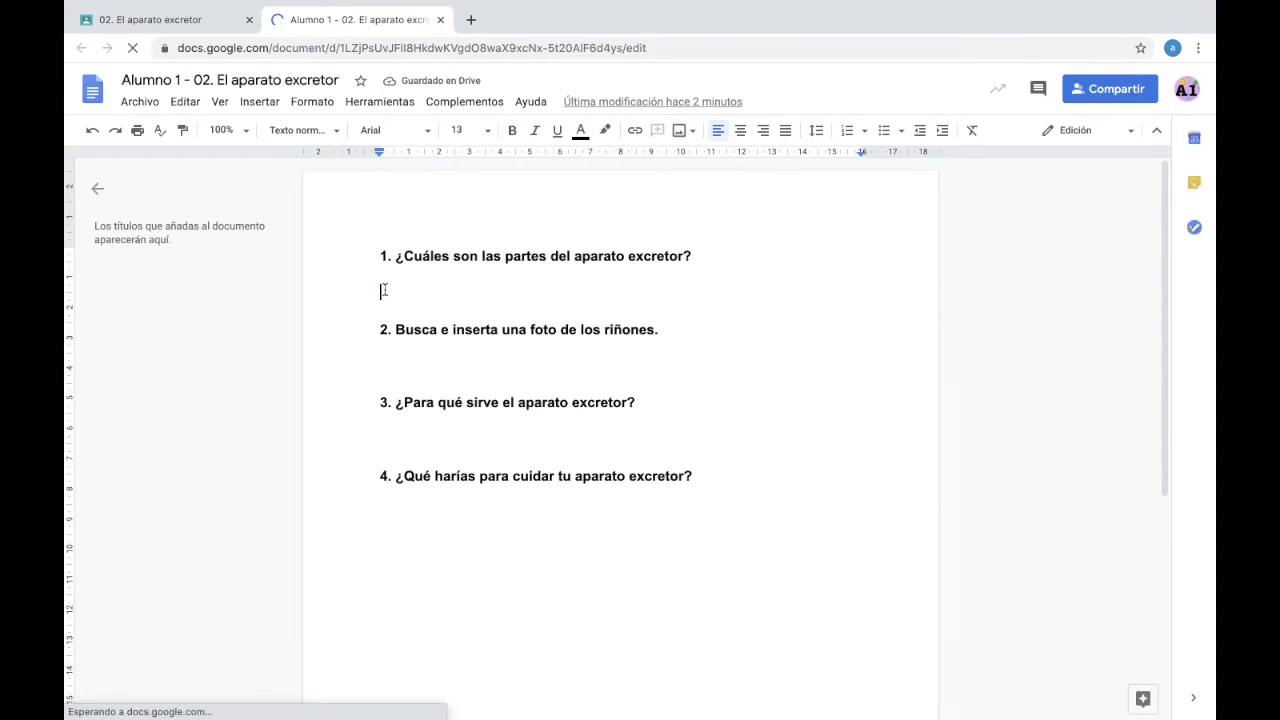
{"action": "type", "text": "Est"}
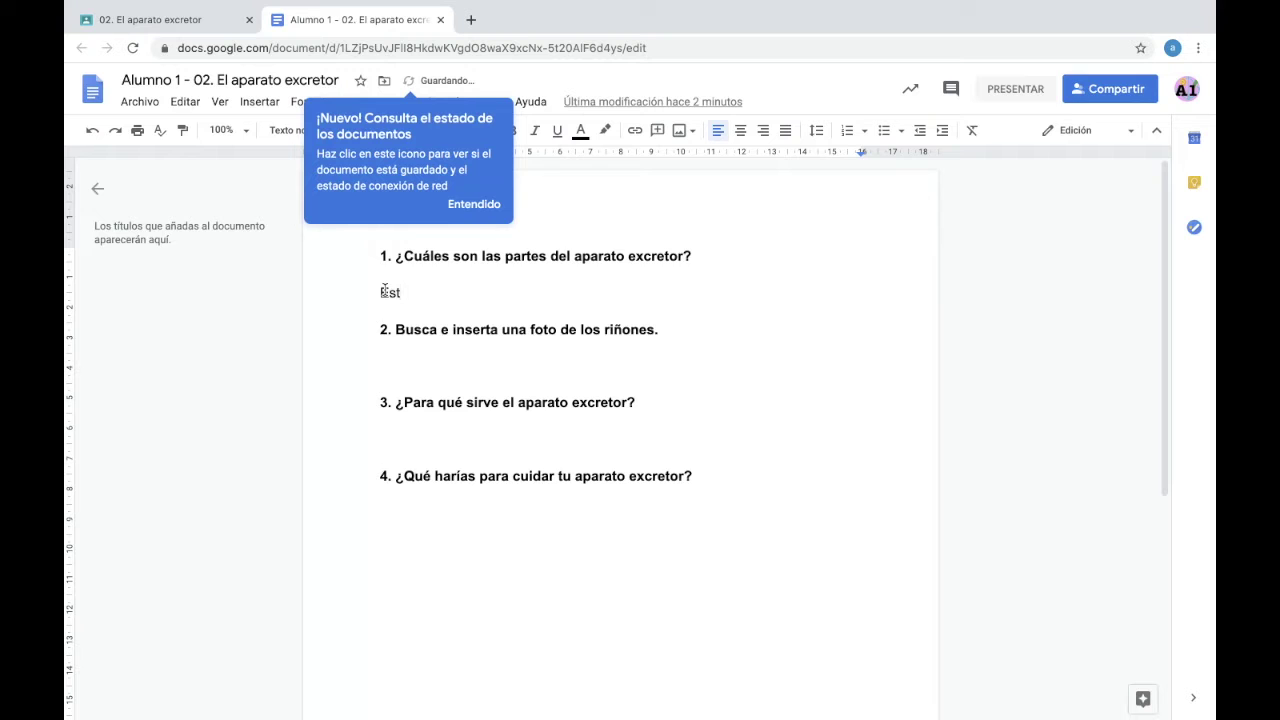
{"action": "type", "text": "ómago..."}
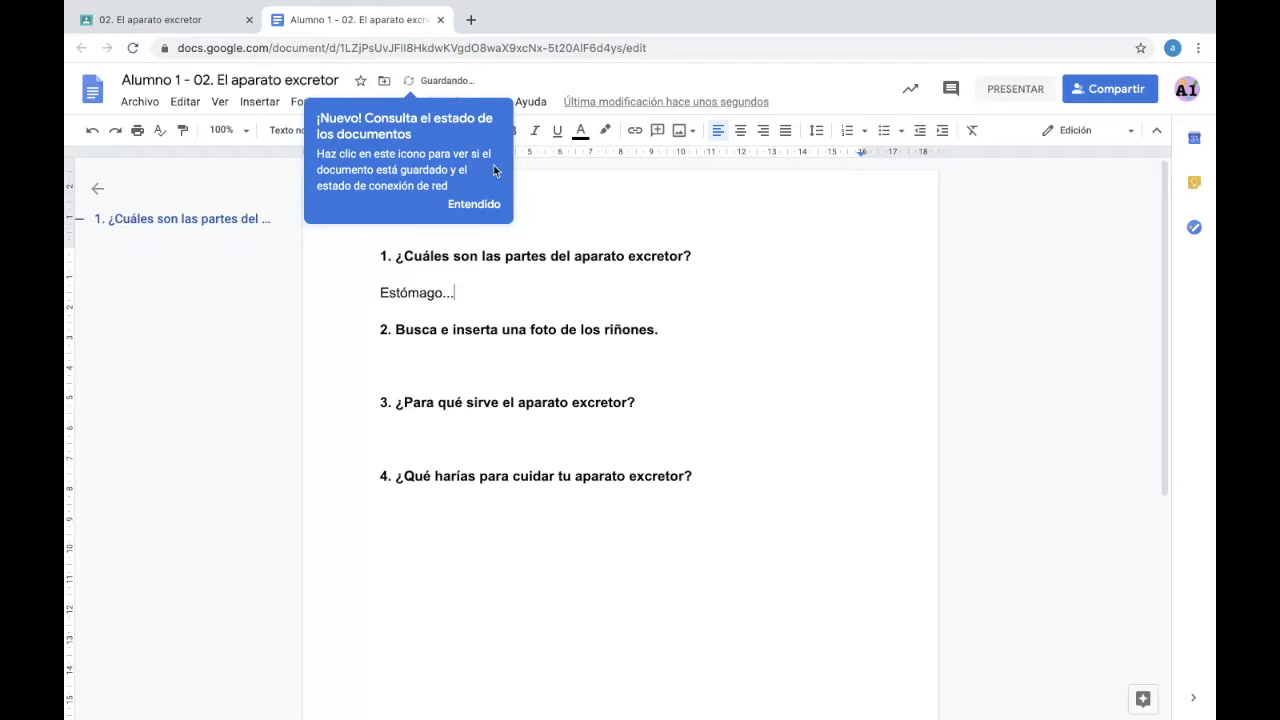
{"action": "left_click", "coordinate": [486, 205]}
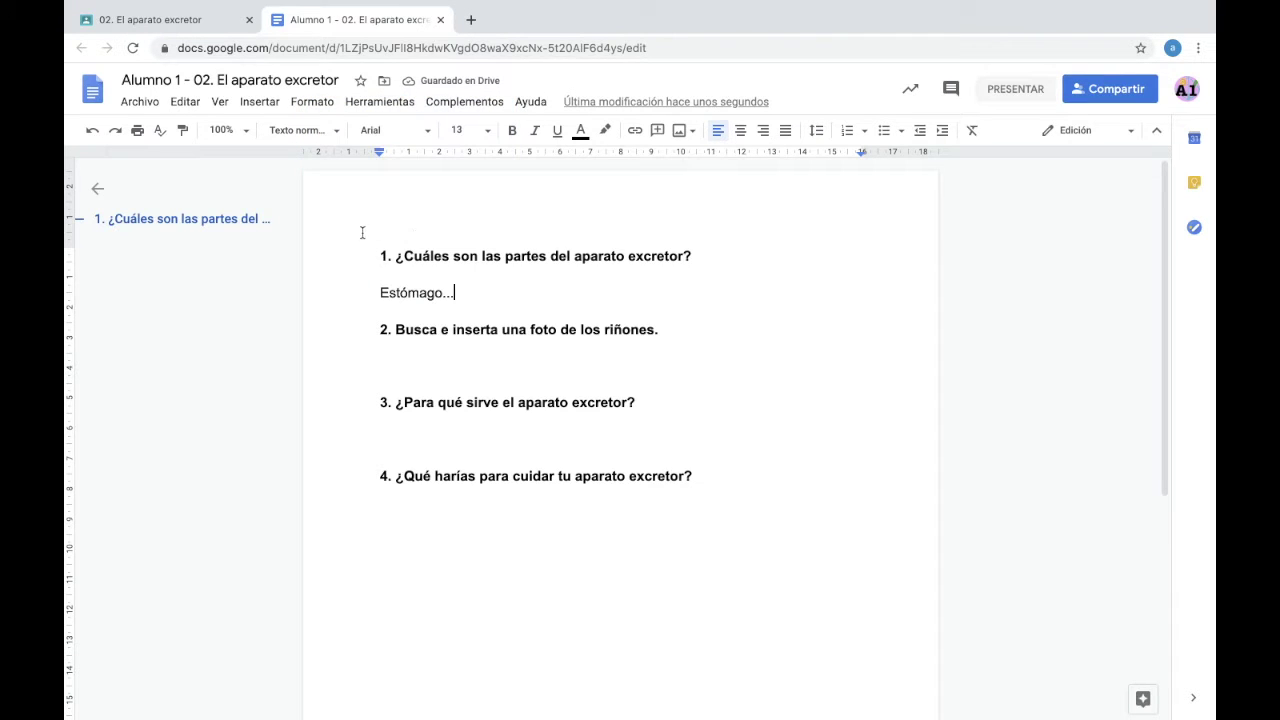
{"action": "left_click", "coordinate": [477, 348]}
{"action": "double_click", "coordinate": [466, 432]}
{"action": "left_click", "coordinate": [451, 524]}
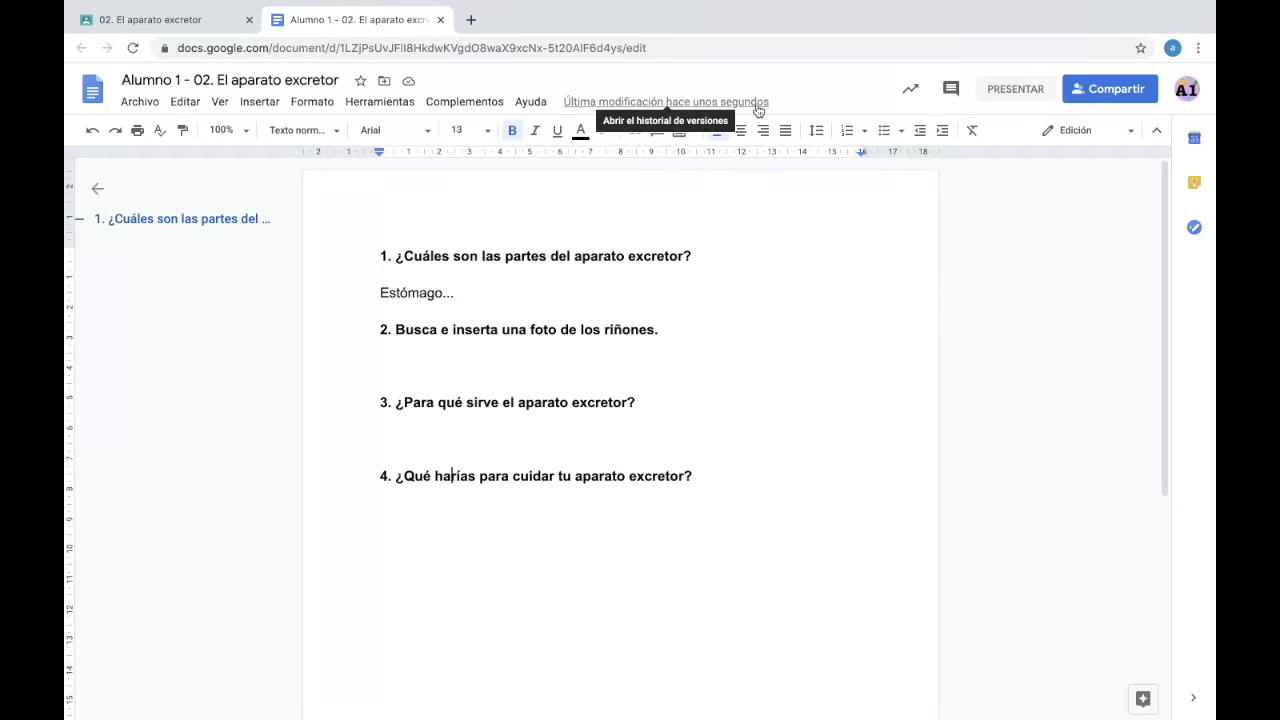
- Close the answered document and hand in the "02. El aparato excretor" assignment
{"action": "left_click", "coordinate": [440, 20]}
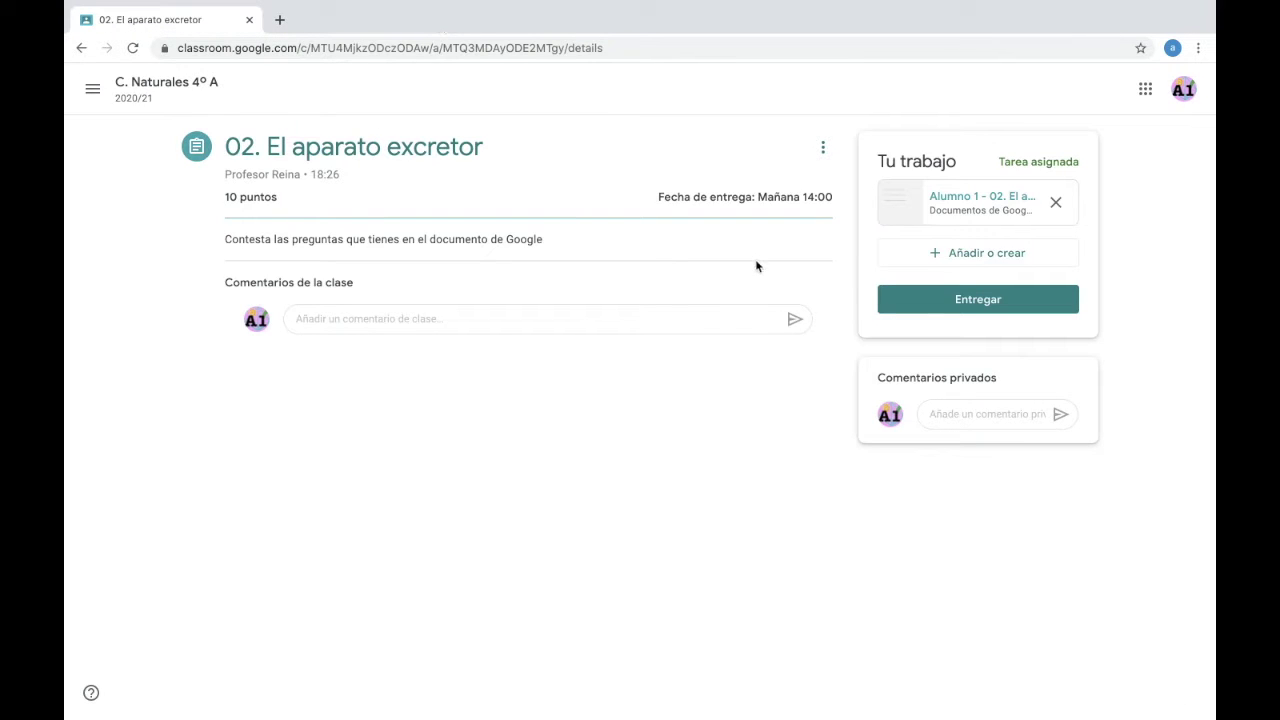
{"action": "left_click", "coordinate": [996, 301]}
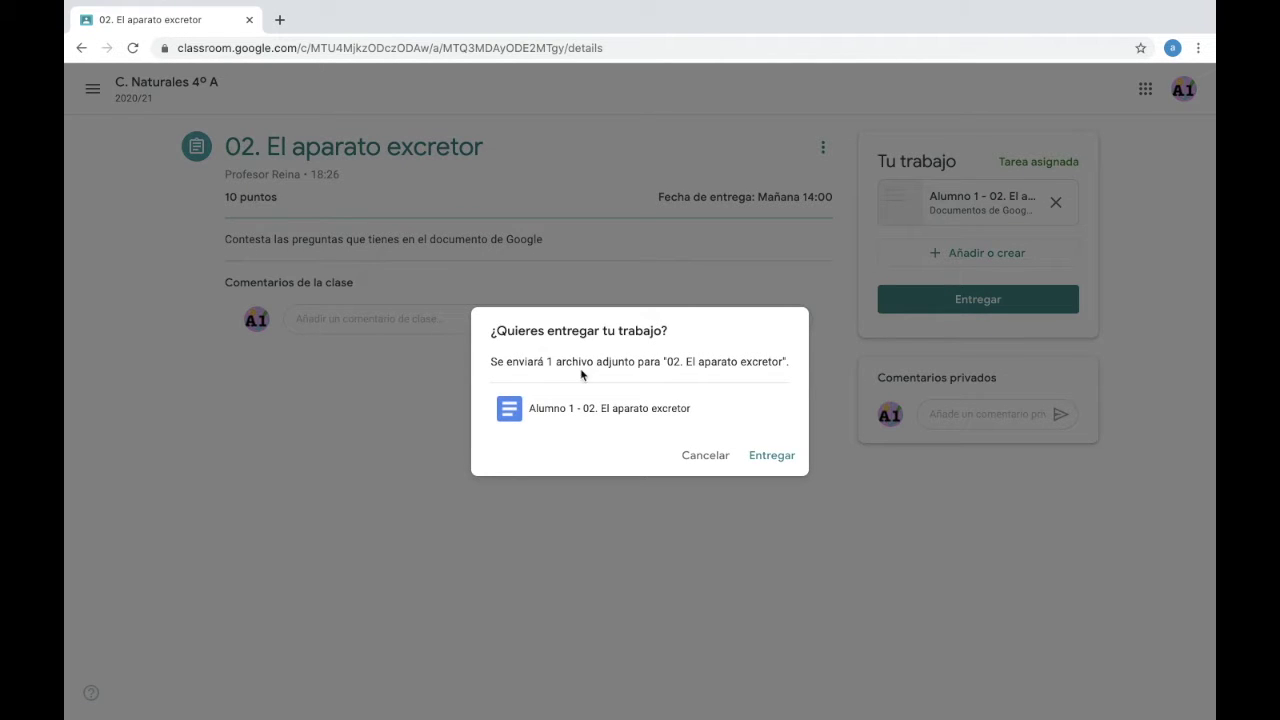
{"action": "left_click", "coordinate": [772, 456]}
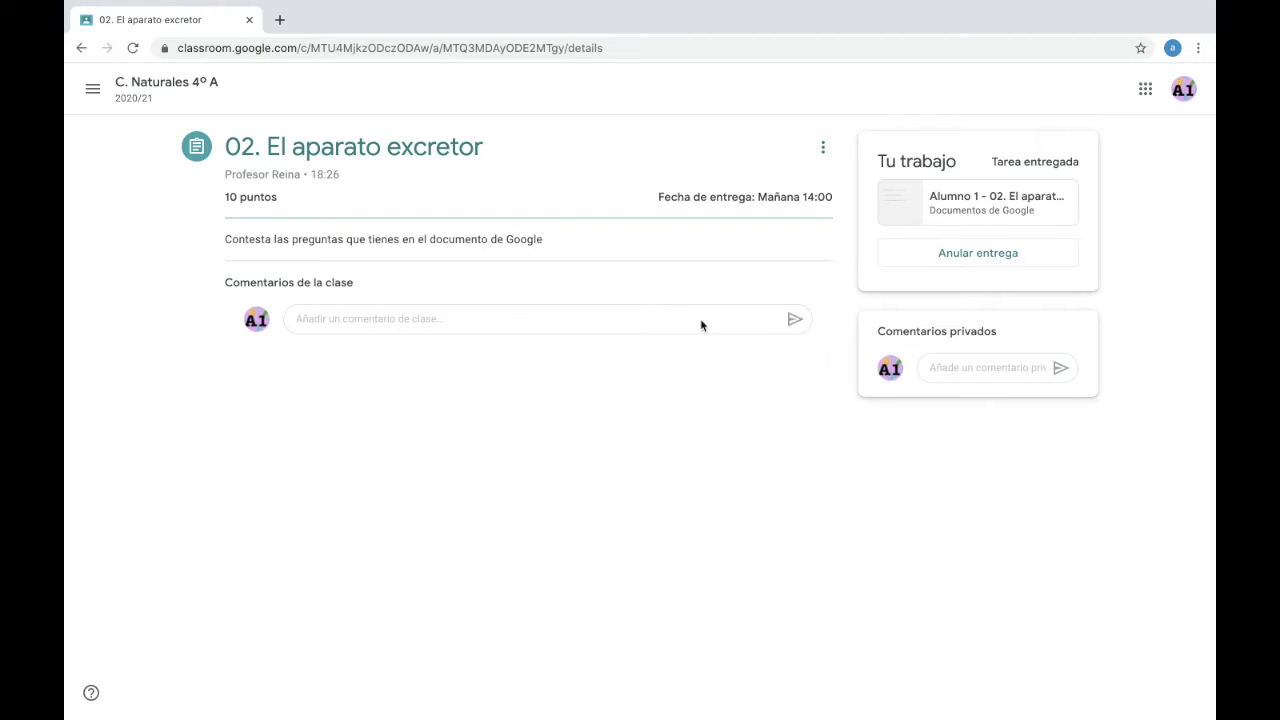
- Return to the class work list and open the full details of the "03. Sistema circulatorio" assignment
{"action": "left_click", "coordinate": [171, 96]}
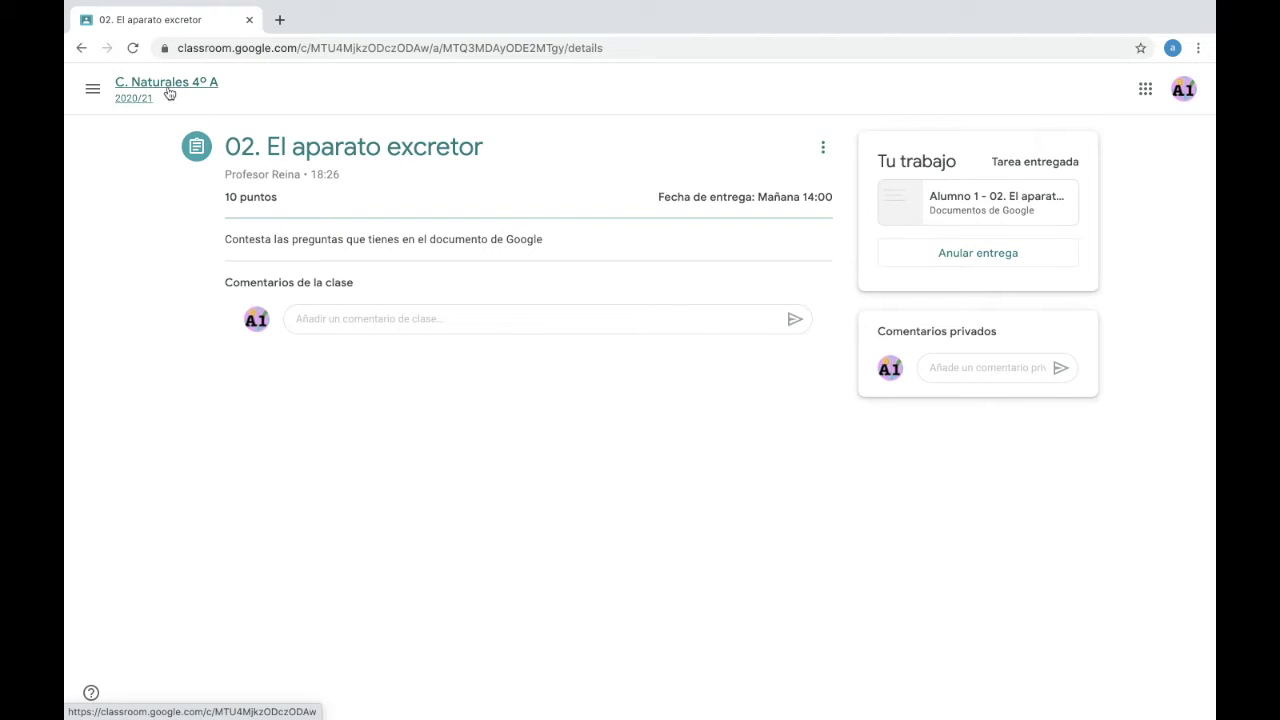
{"action": "left_click", "coordinate": [616, 92]}
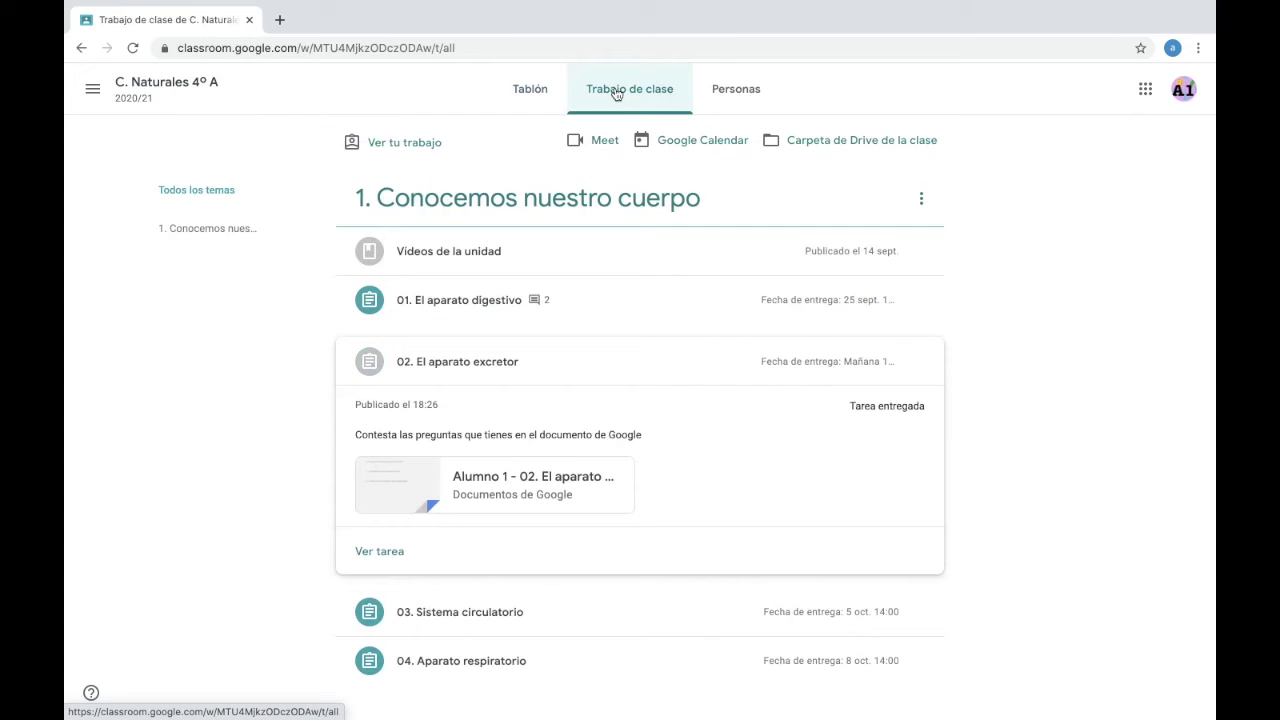
{"action": "left_click", "coordinate": [471, 362]}
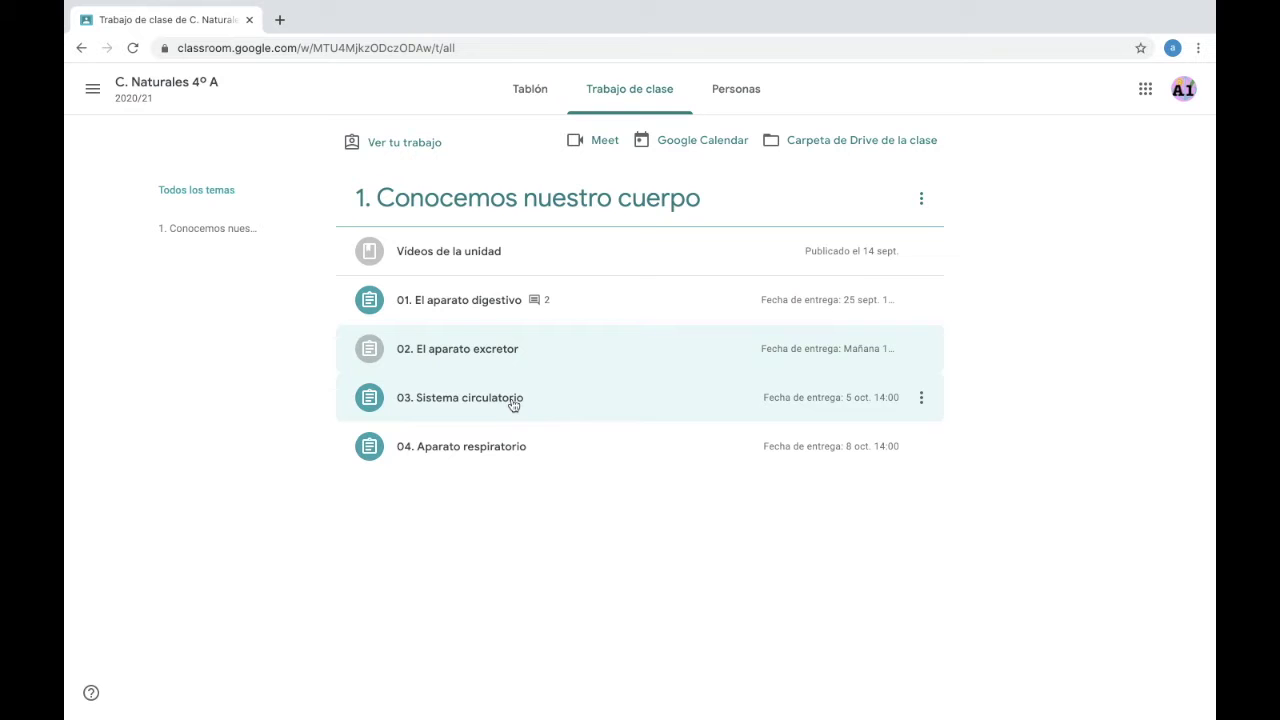
{"action": "left_click", "coordinate": [505, 403]}
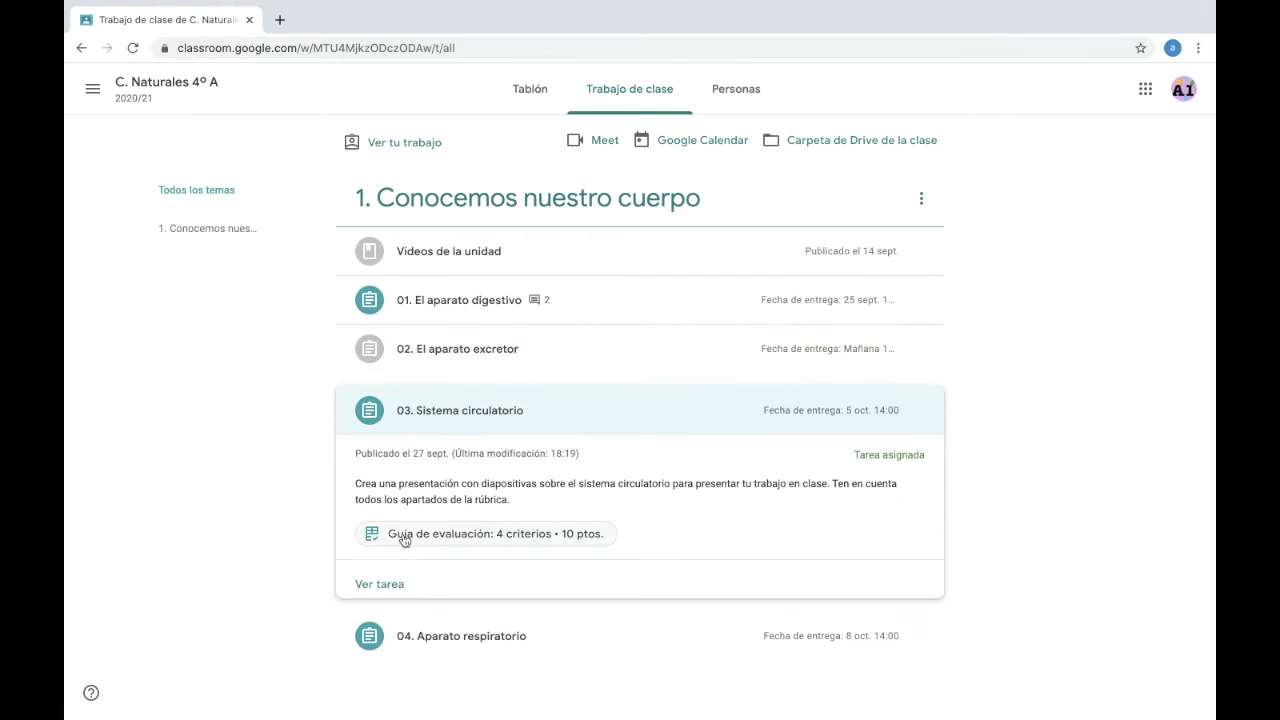
{"action": "left_click", "coordinate": [385, 585]}
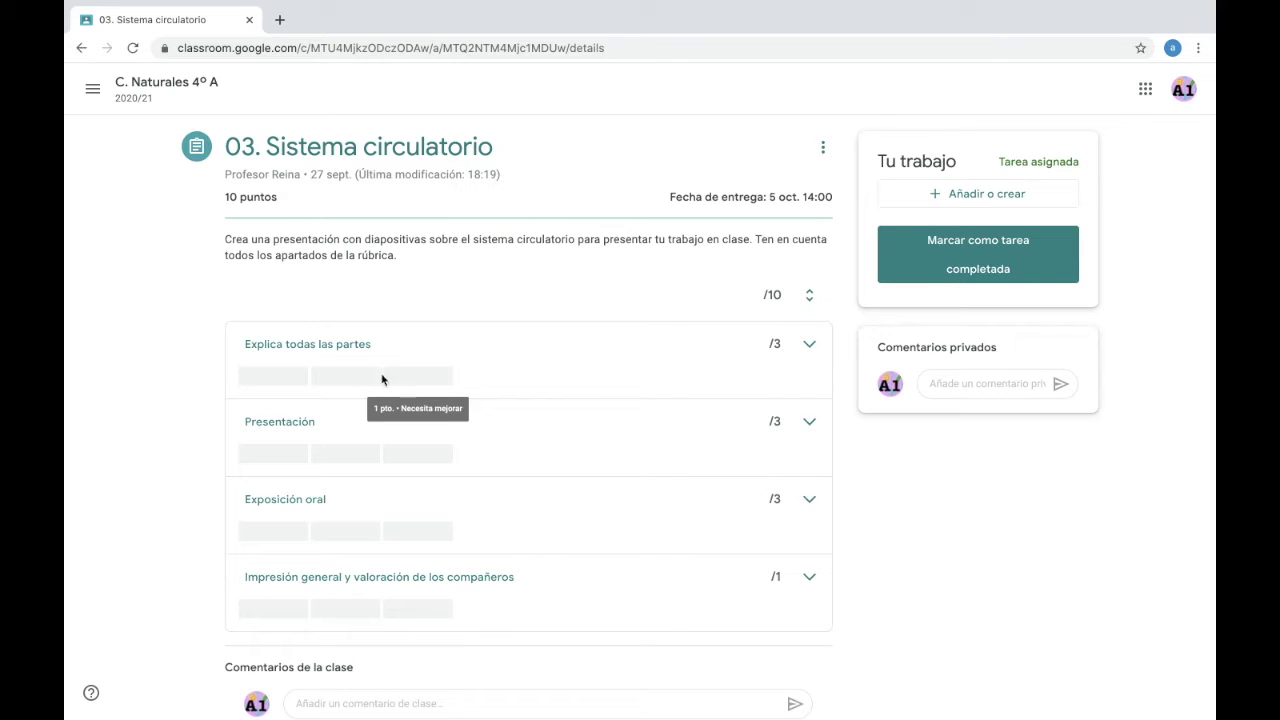
- Examine the level descriptions of all four rubric criteria, from "Explica todas las partes" to "Impresión general y valoración de los compañeros"
{"action": "left_click", "coordinate": [286, 350]}
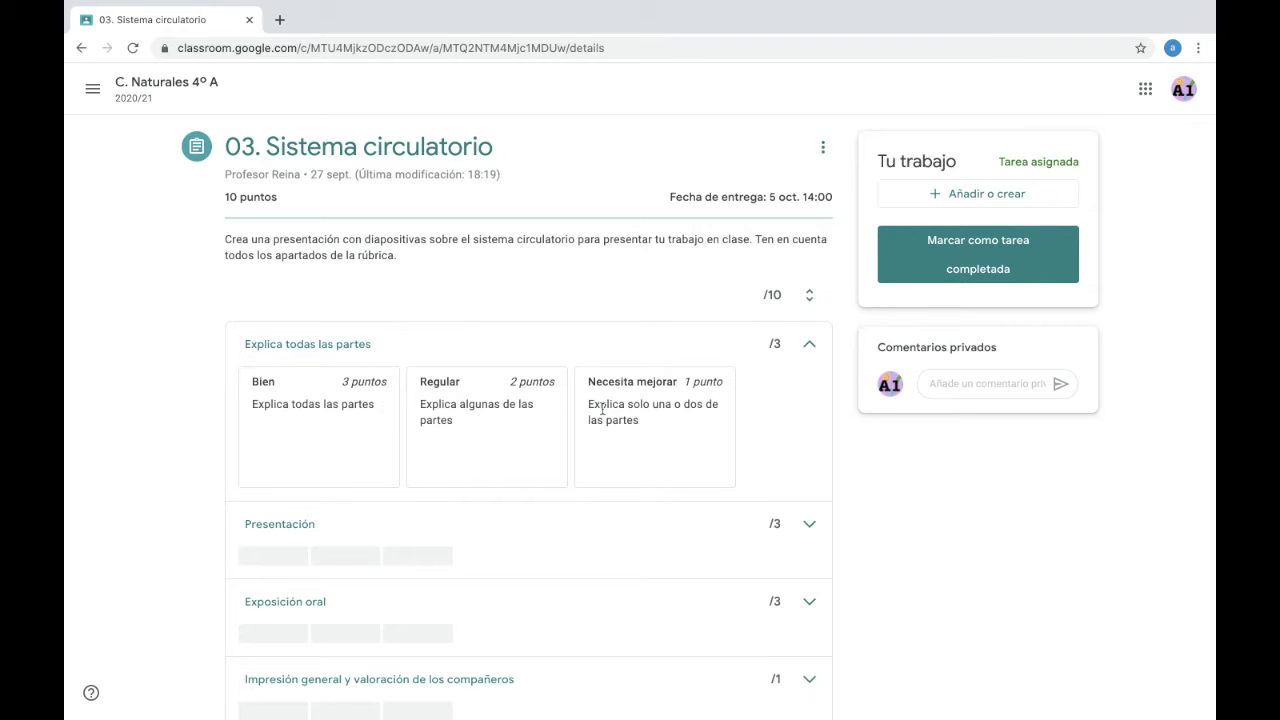
{"action": "left_click", "coordinate": [809, 524]}
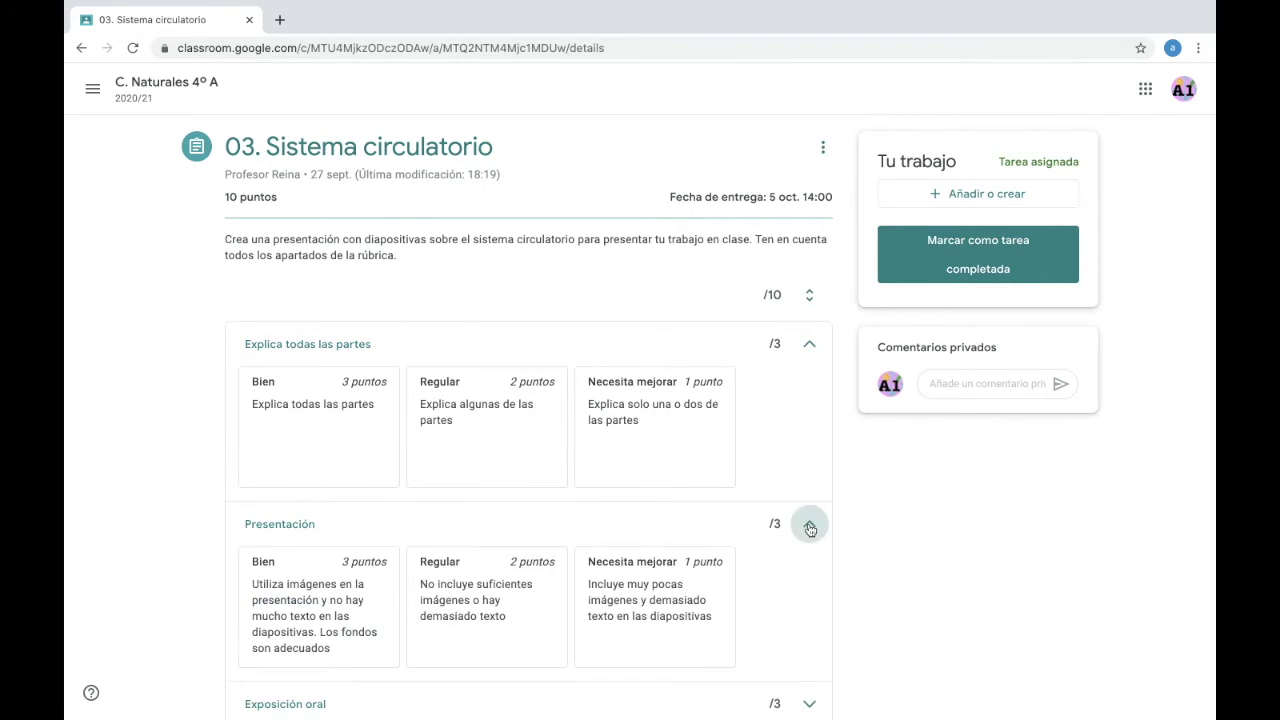
{"action": "scroll", "coordinate": [810, 530], "scroll_direction": "down", "scroll_amount": 2}
{"action": "left_click", "coordinate": [810, 568]}
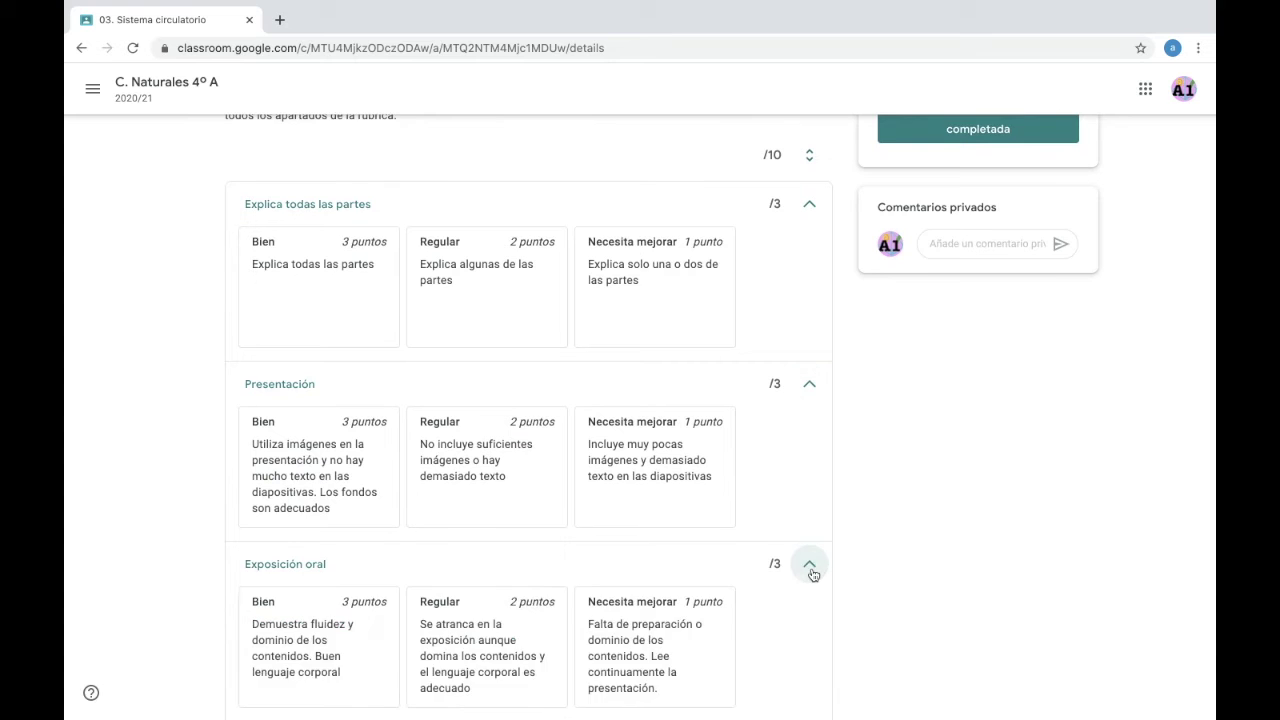
{"action": "scroll", "coordinate": [811, 573], "scroll_direction": "down", "scroll_amount": 2}
{"action": "left_click", "coordinate": [810, 620]}
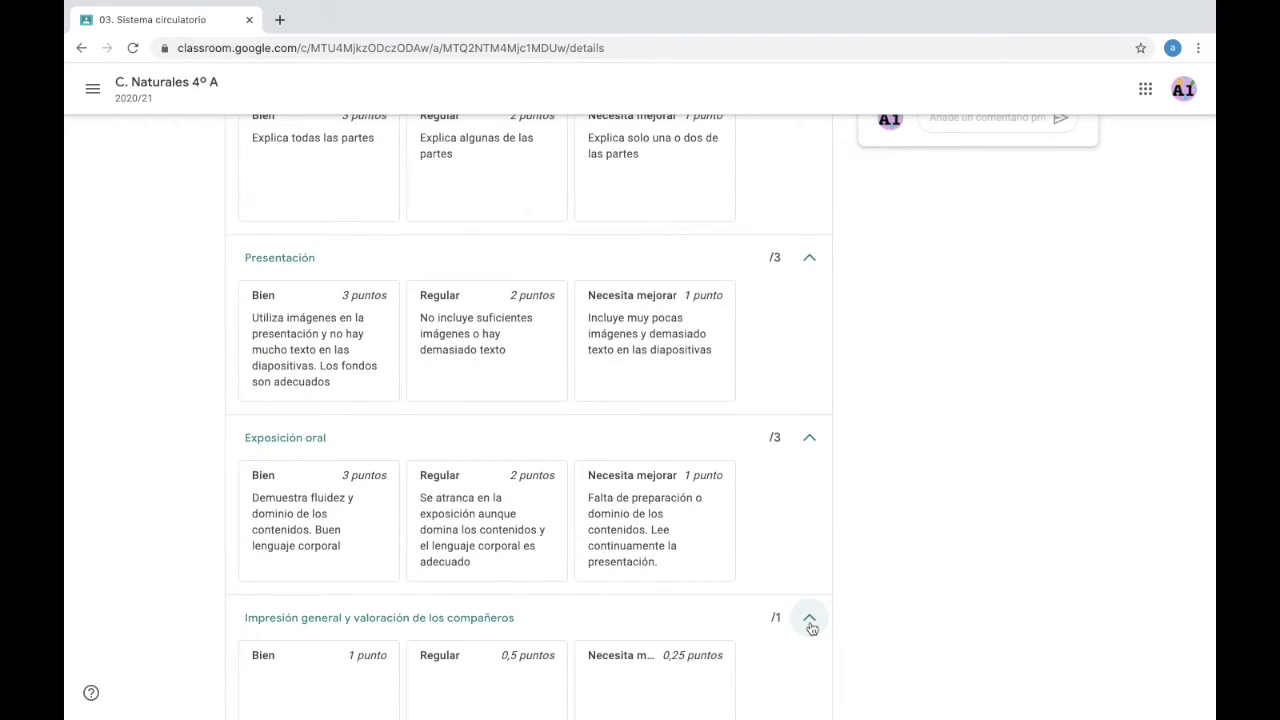
{"action": "scroll", "coordinate": [812, 627], "scroll_direction": "down", "scroll_amount": 2}
{"action": "scroll", "coordinate": [812, 628], "scroll_direction": "up", "scroll_amount": 5}
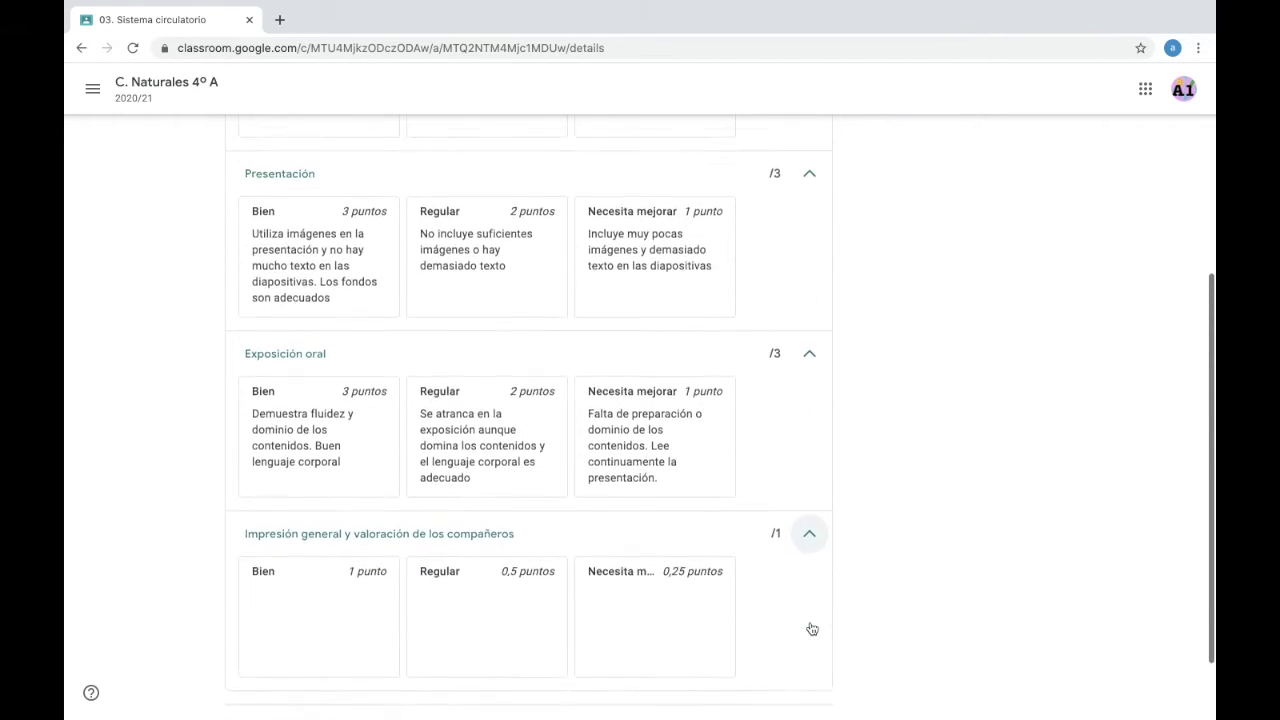
{"action": "scroll", "coordinate": [811, 628], "scroll_direction": "up", "scroll_amount": 1}
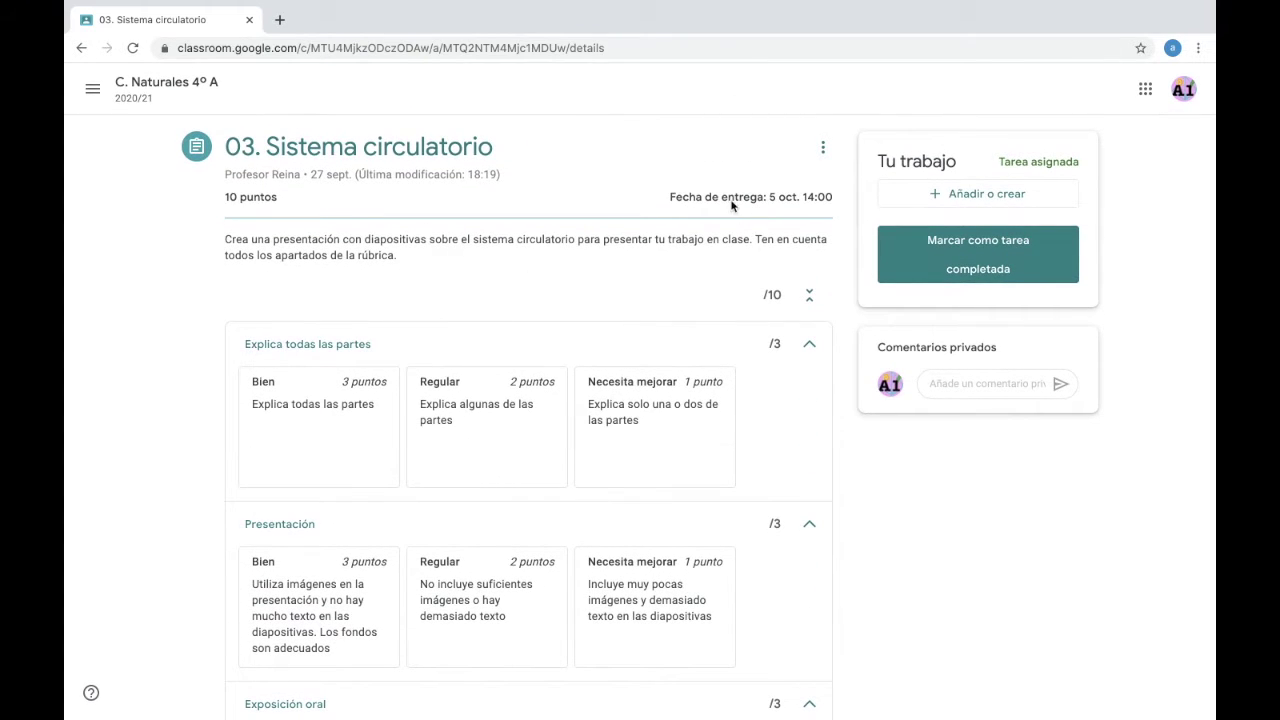
- Create a Google Slides presentation as the attachment for the "03. Sistema circulatorio" assignment and open it
{"action": "left_click", "coordinate": [982, 195]}
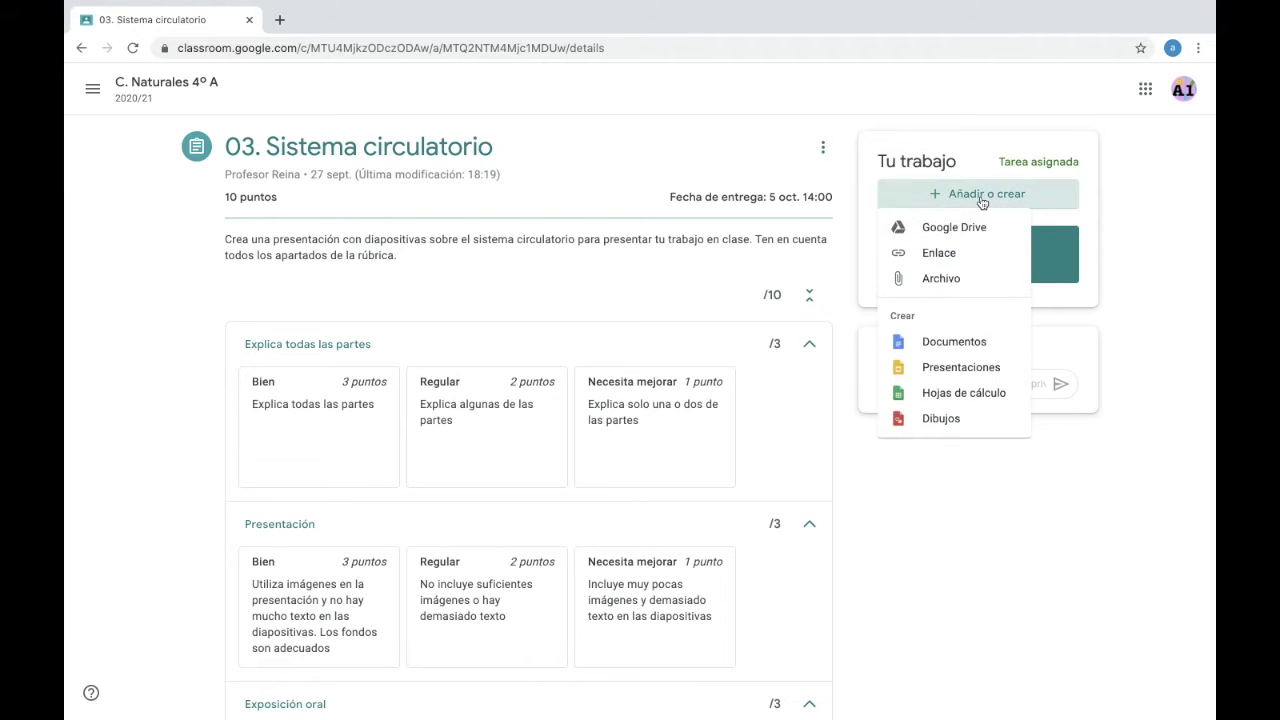
{"action": "left_click", "coordinate": [996, 369]}
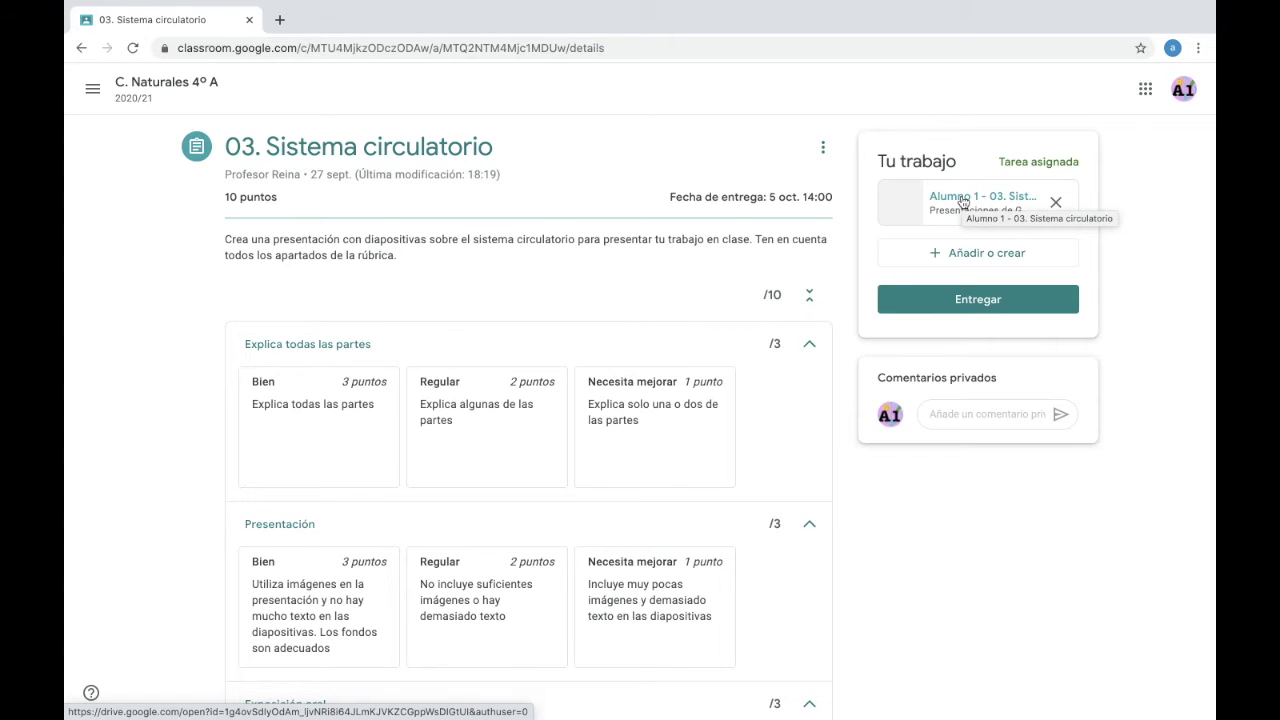
{"action": "left_click", "coordinate": [962, 202]}
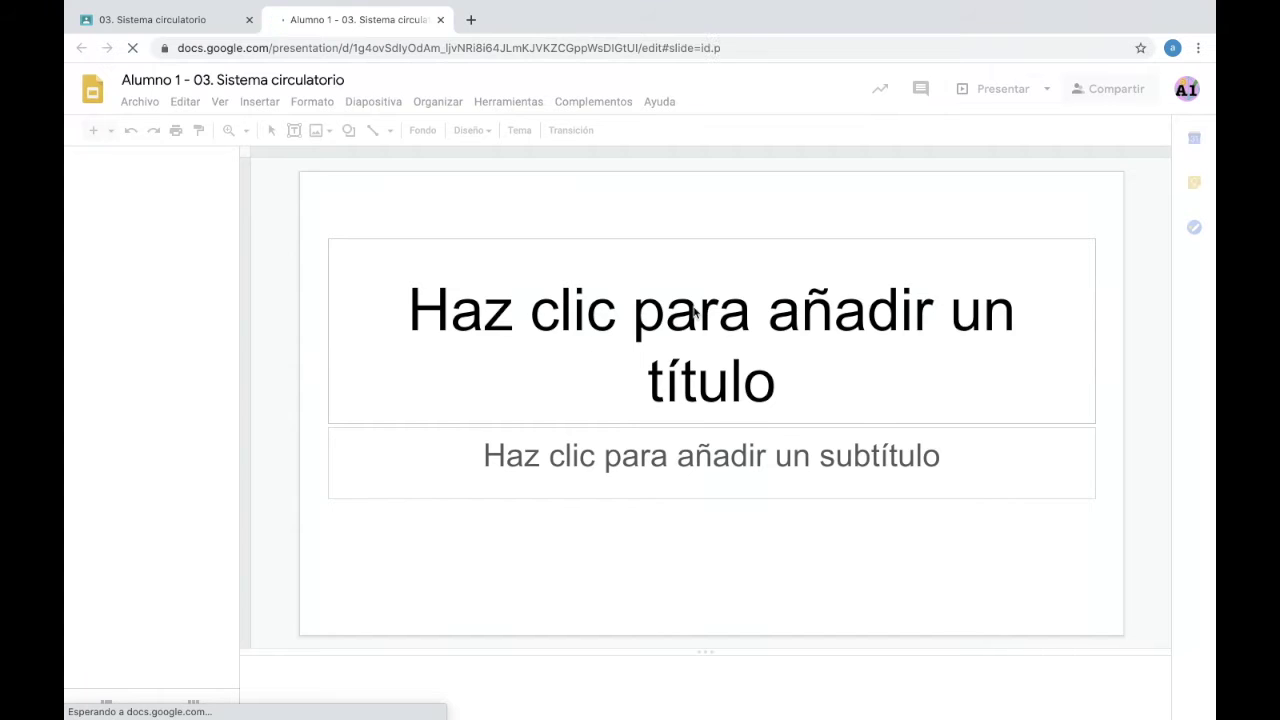
- Fill in the first slide with the title "Título" and the student's name as the subtitle
{"action": "left_click", "coordinate": [694, 312]}
{"action": "type", "text": "Tít"}
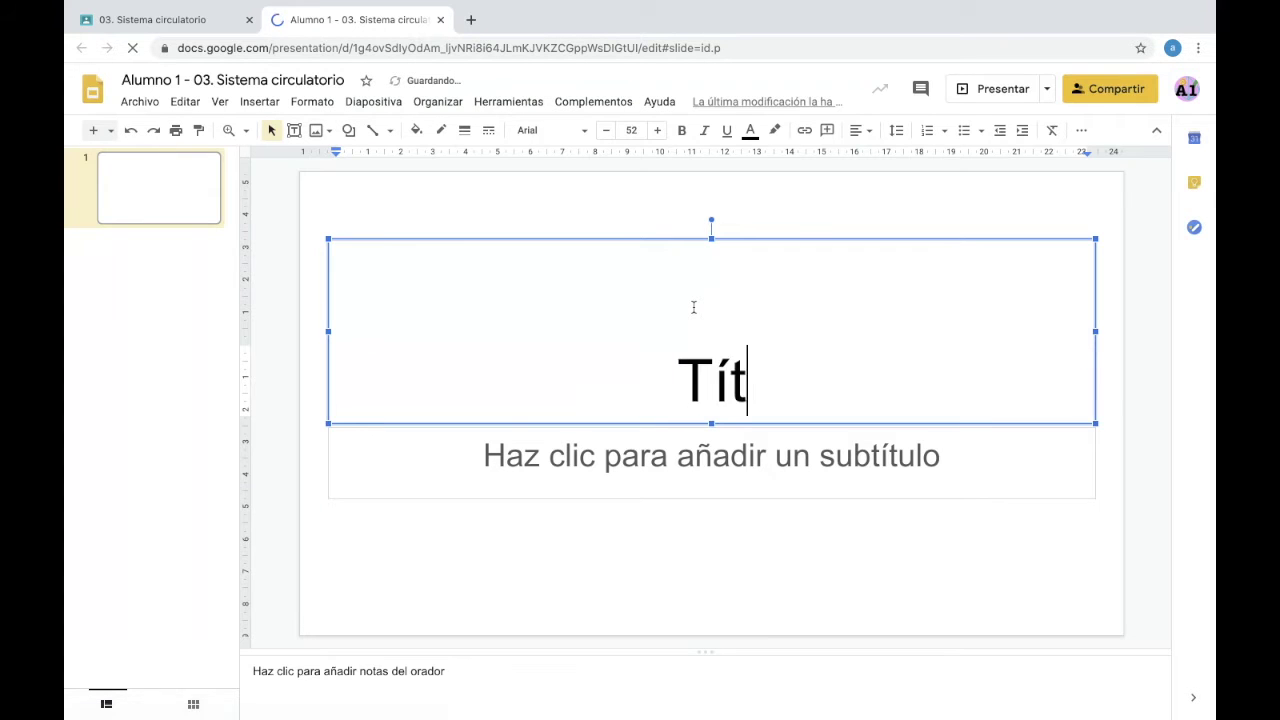
{"action": "type", "text": "ulo"}
{"action": "left_click", "coordinate": [711, 456]}
{"action": "type", "text": "Fernando ..."}
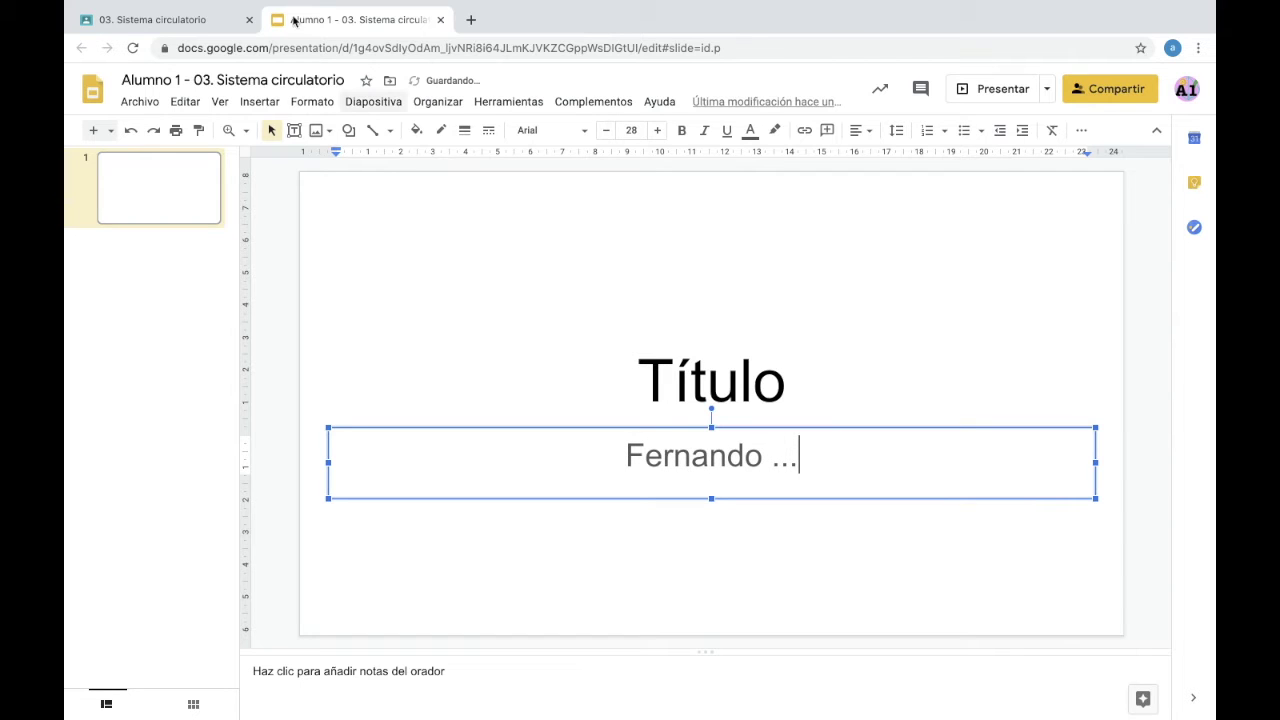
- Add three blank title-and-text slides after the title slide
{"action": "left_click", "coordinate": [159, 246]}
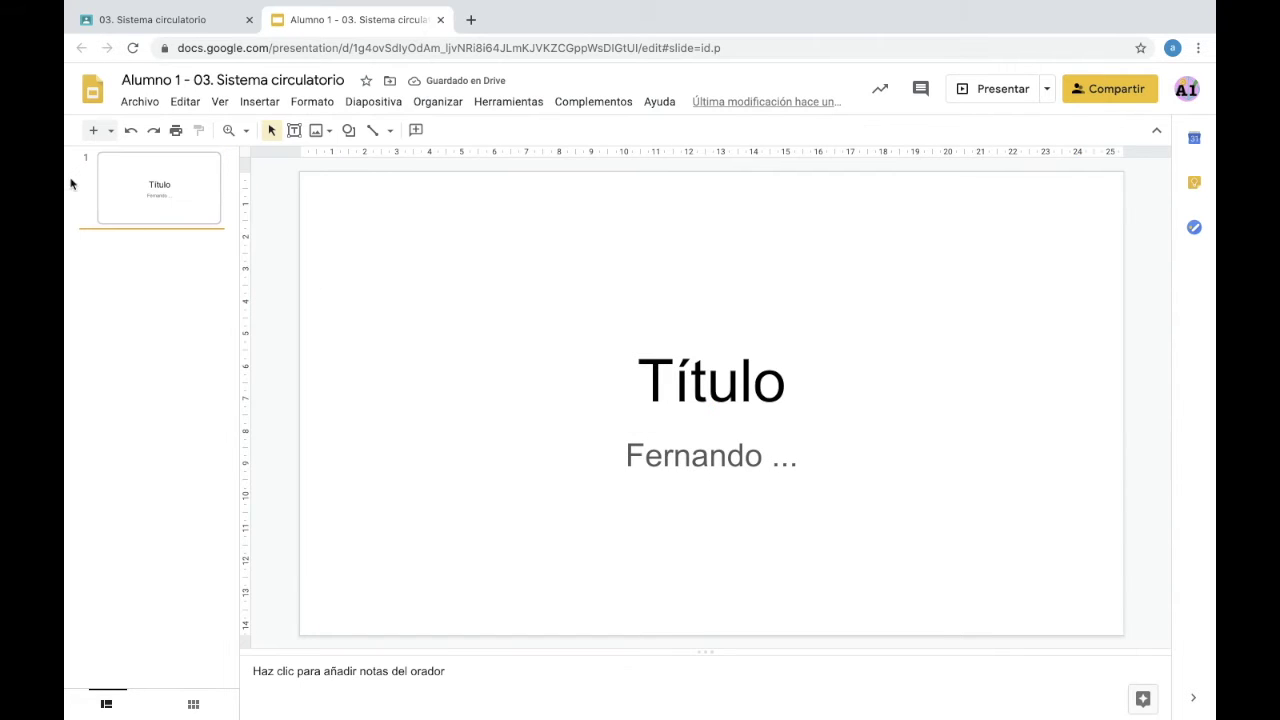
{"action": "left_click", "coordinate": [93, 133]}
{"action": "left_click", "coordinate": [93, 133]}
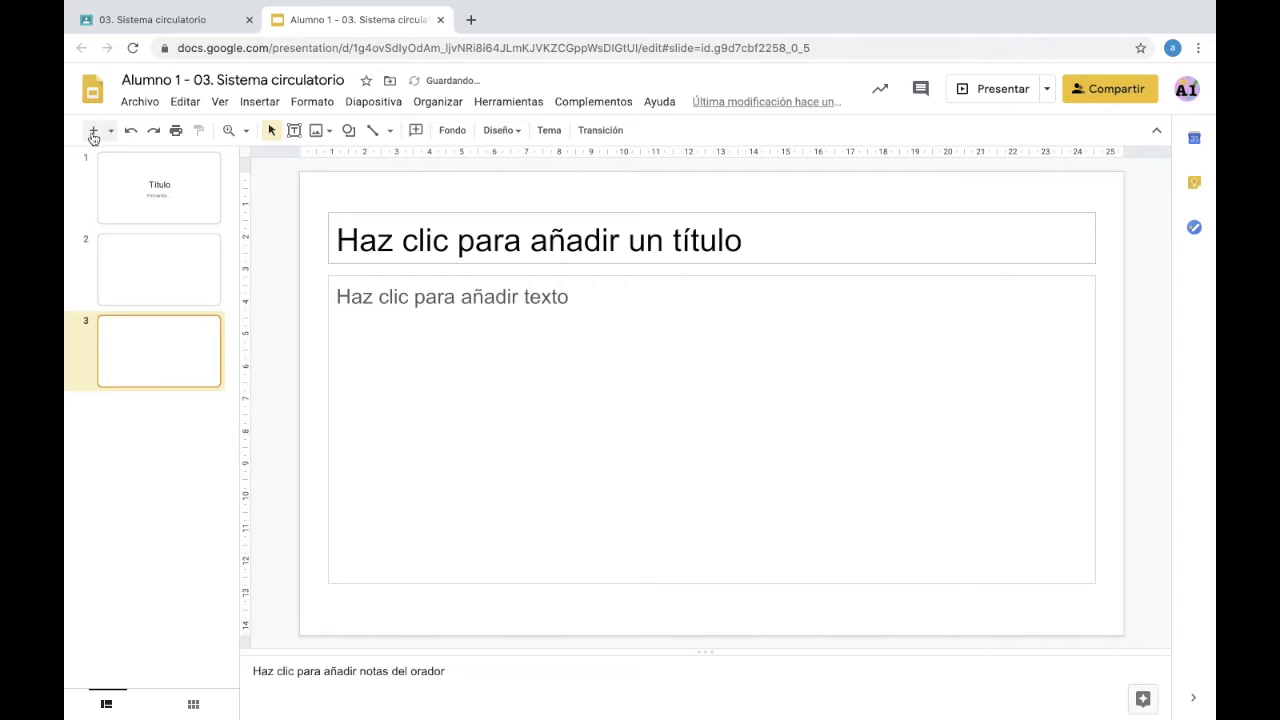
{"action": "left_click", "coordinate": [93, 133]}
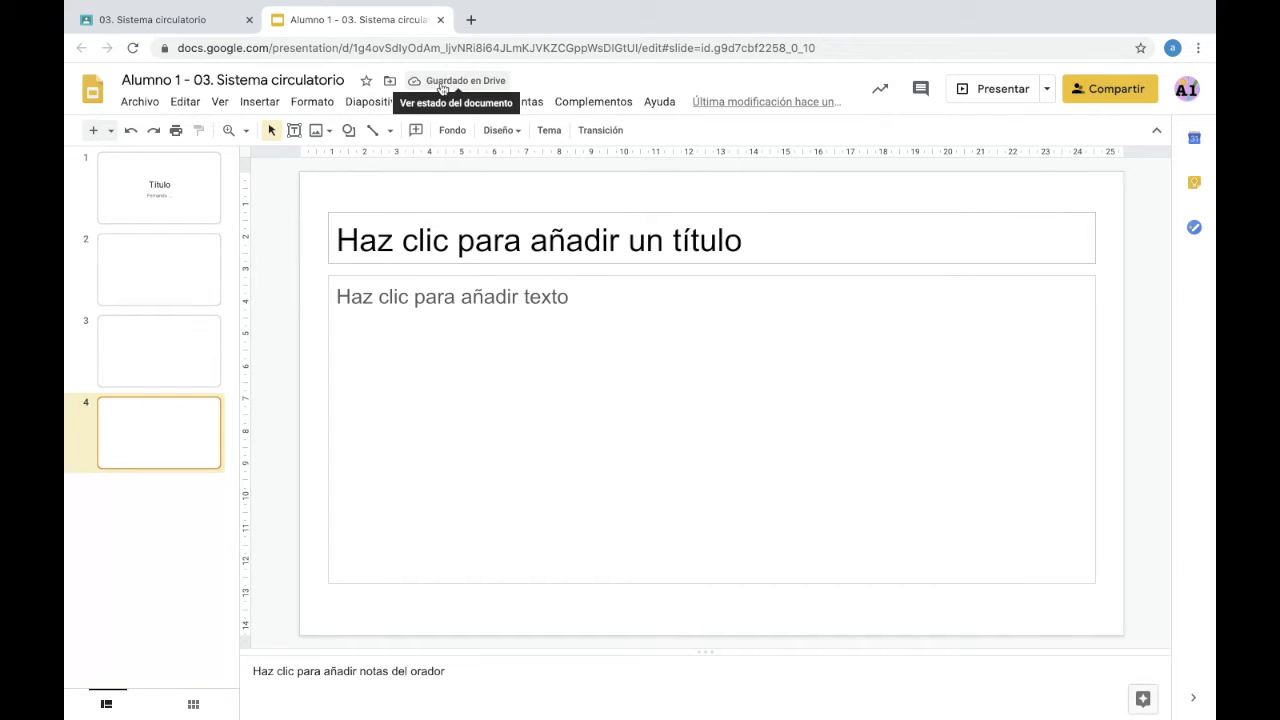
- Close the presentation and hand in the "03. Sistema circulatorio" assignment with it attached
{"action": "left_click", "coordinate": [441, 20]}
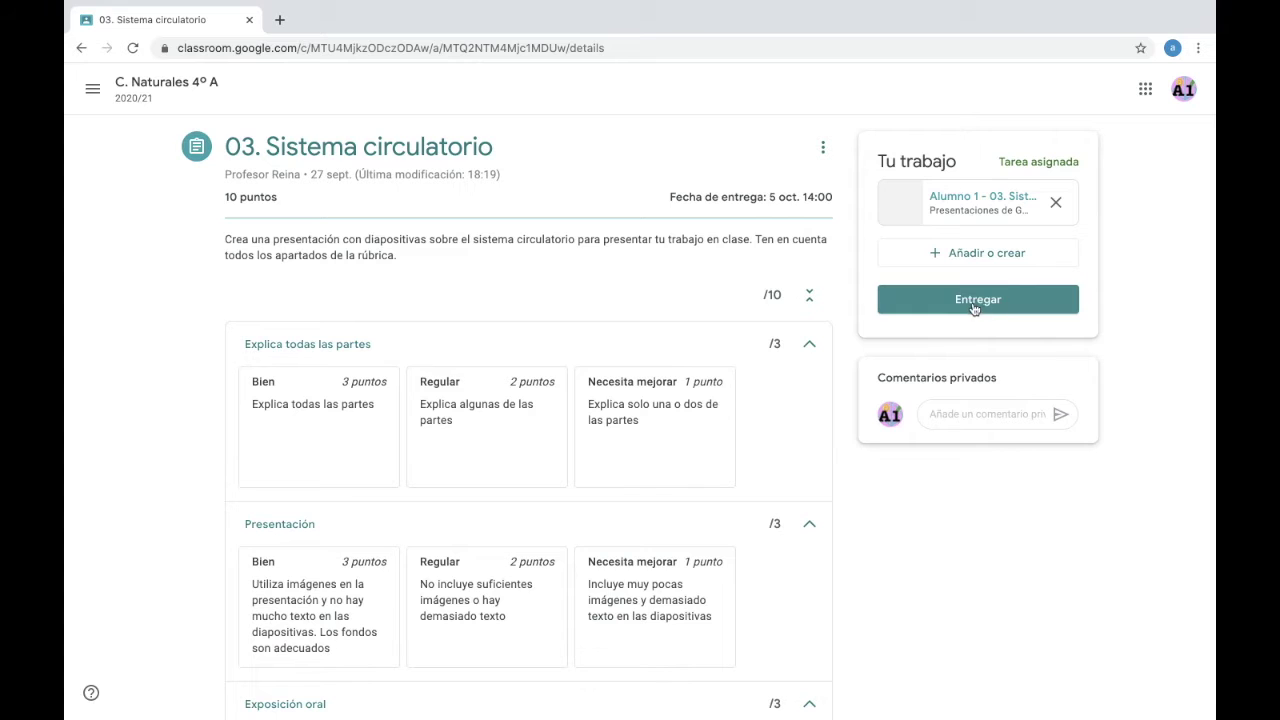
{"action": "left_click", "coordinate": [970, 257]}
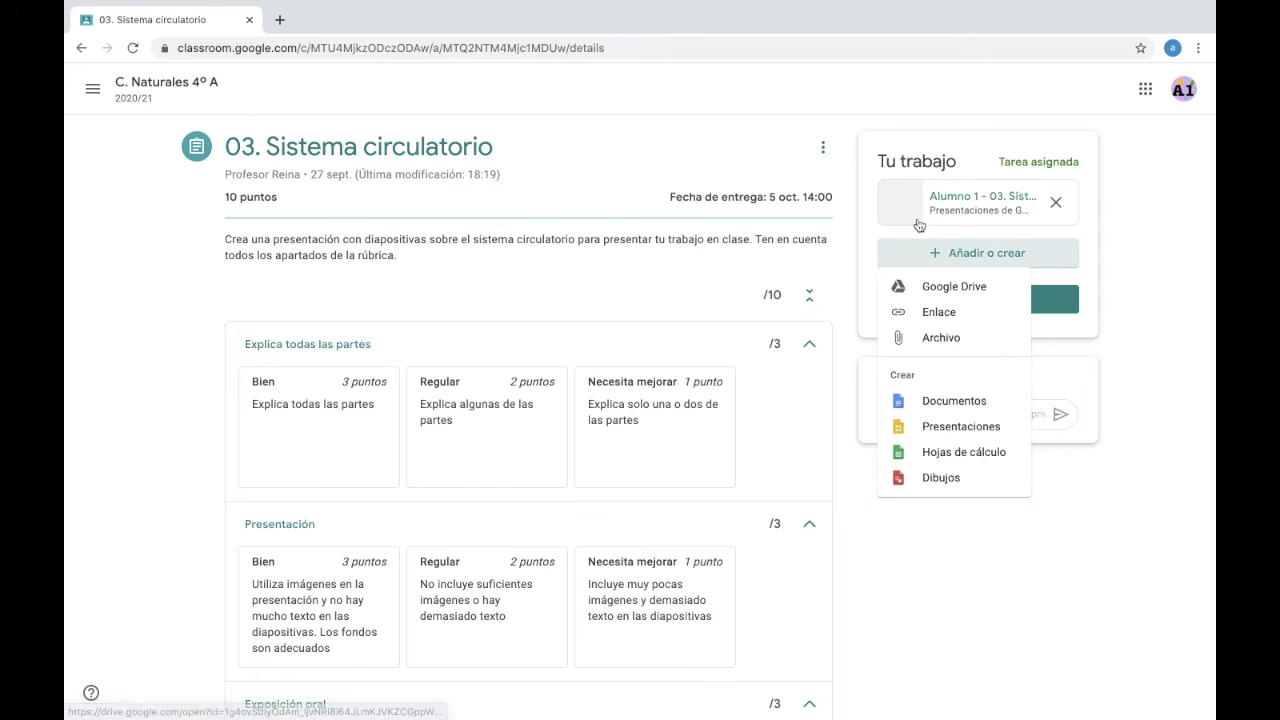
{"action": "left_click", "coordinate": [852, 227]}
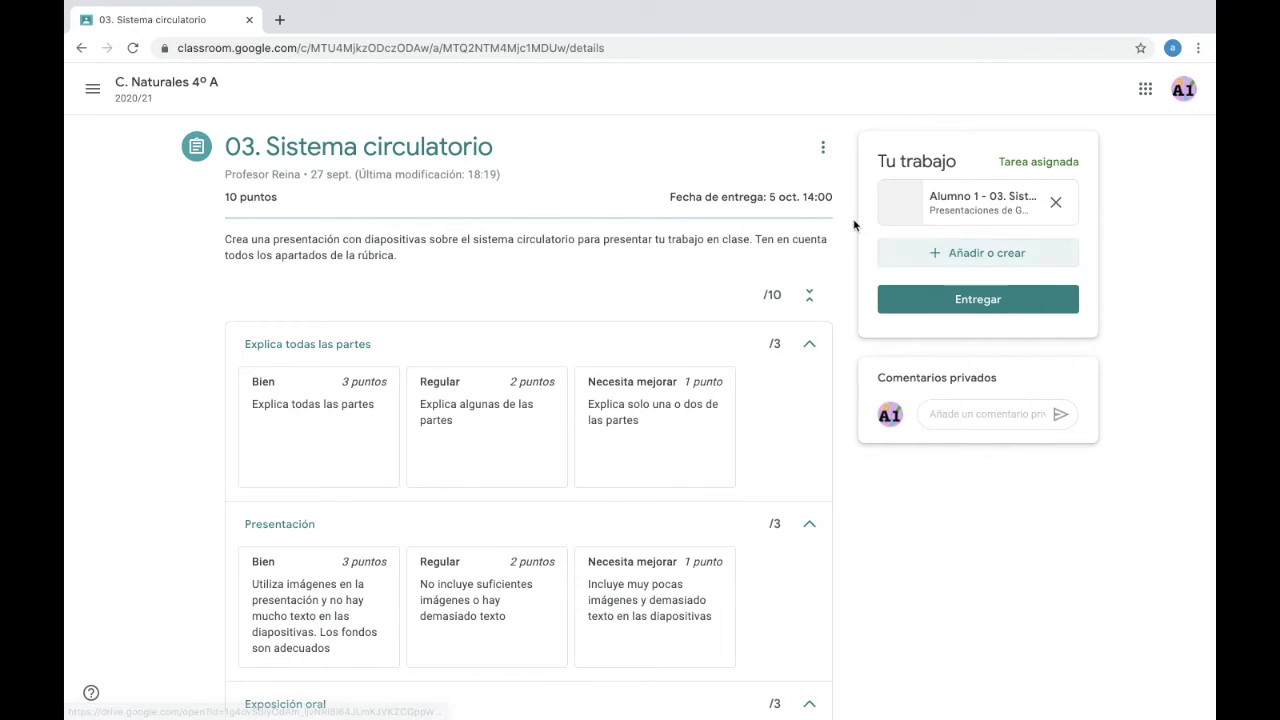
{"action": "left_click", "coordinate": [955, 302]}
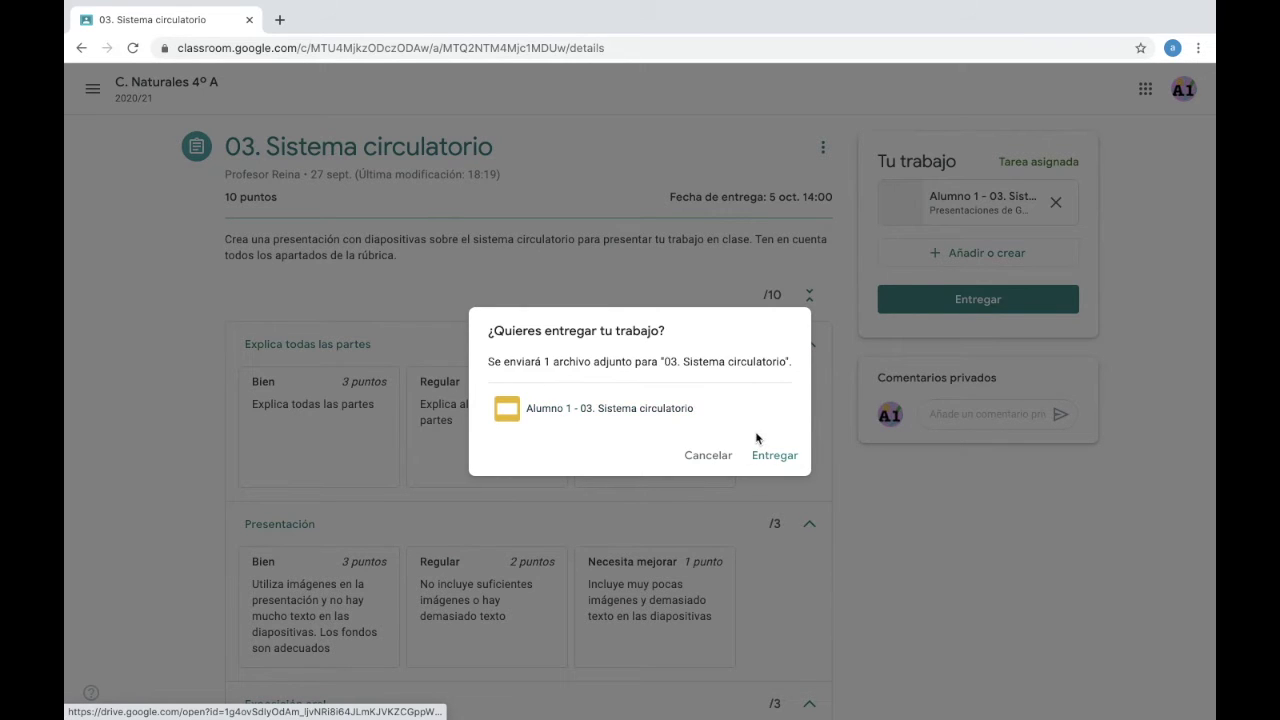
{"action": "left_click", "coordinate": [775, 456]}
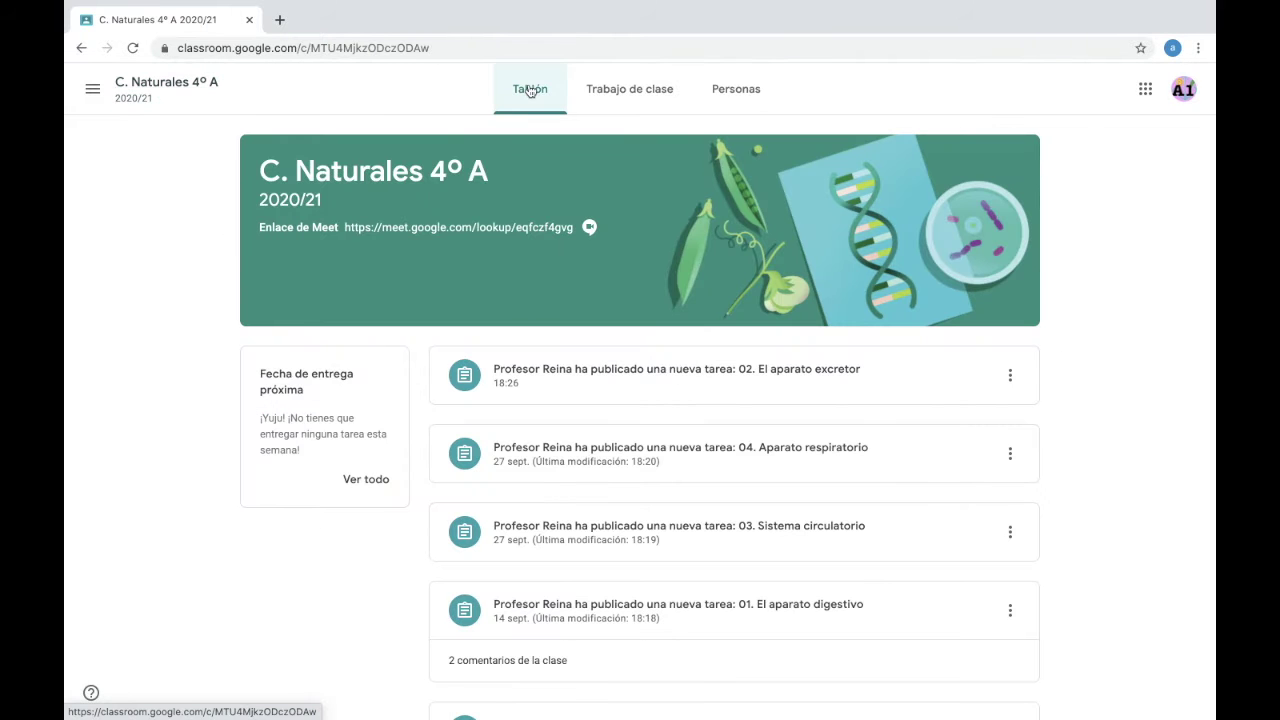
- Open the "04. Aparato respiratorio" assignment from the class work list and upload IMG_2598.JPG from Descargas as its attachment
{"action": "left_click", "coordinate": [623, 91]}
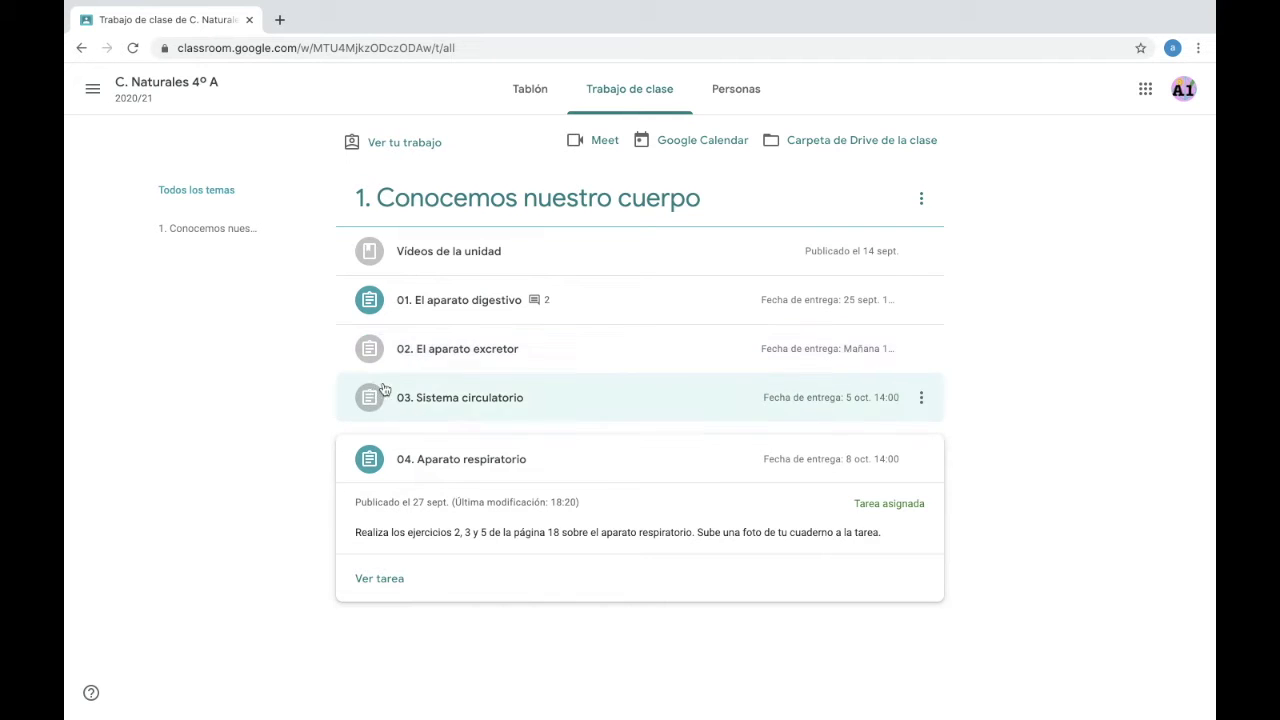
{"action": "left_click", "coordinate": [380, 579]}
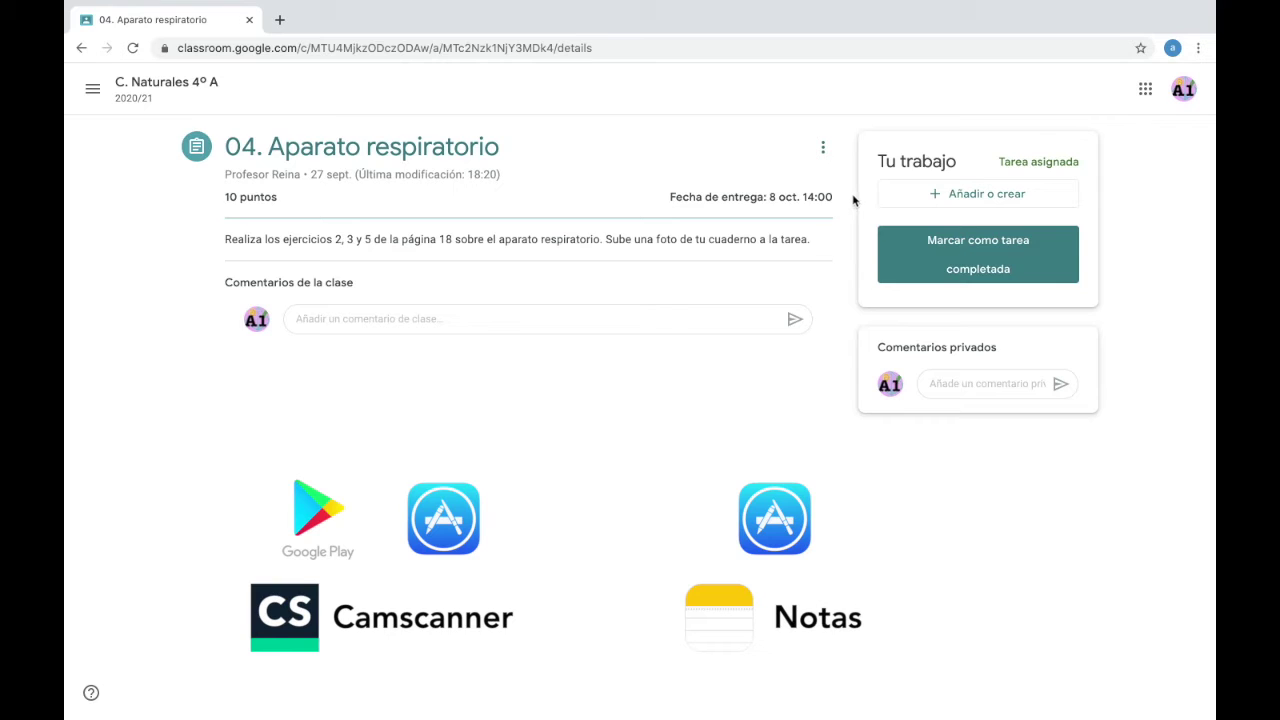
{"action": "left_click", "coordinate": [935, 195]}
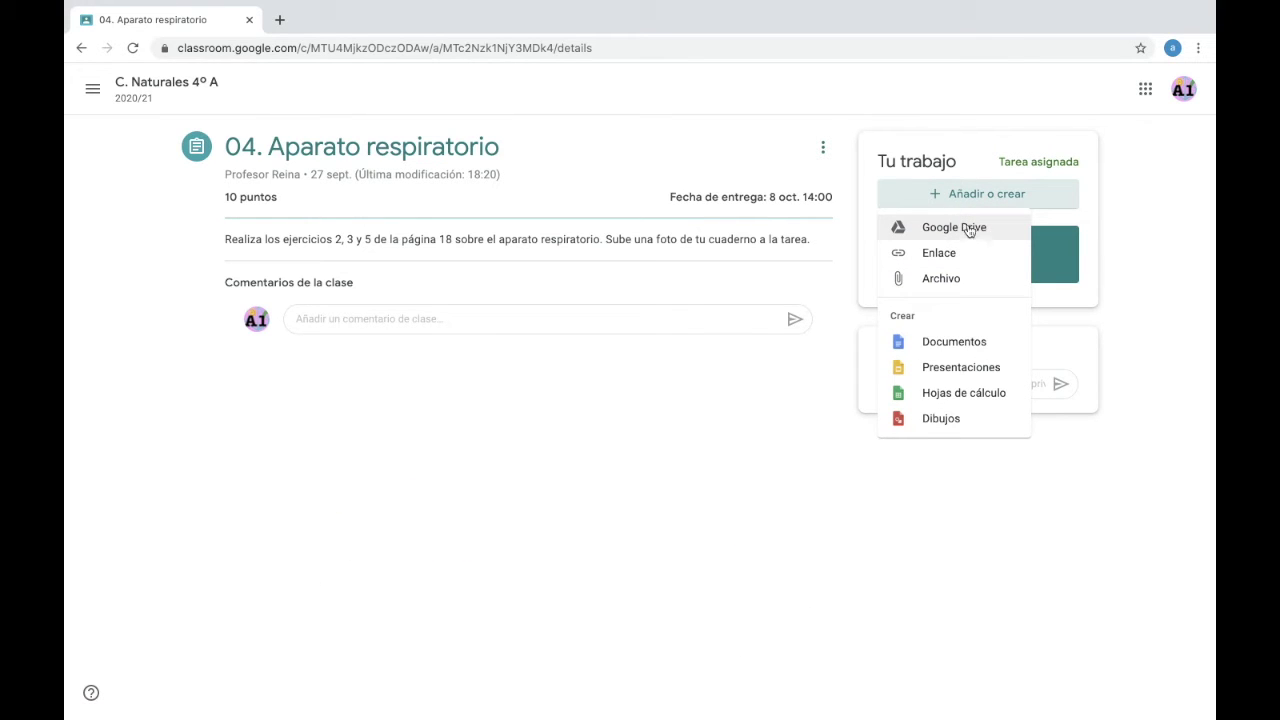
{"action": "left_click", "coordinate": [944, 279]}
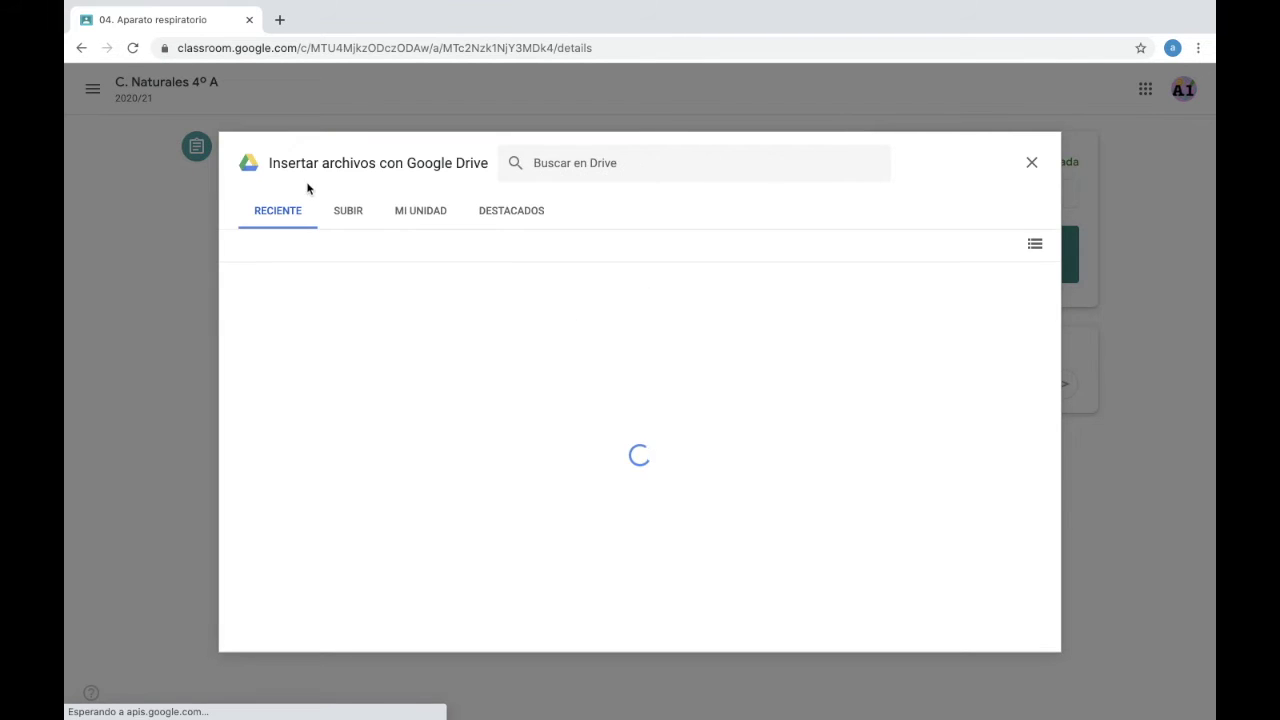
{"action": "left_click", "coordinate": [345, 215]}
{"action": "left_click", "coordinate": [639, 491]}
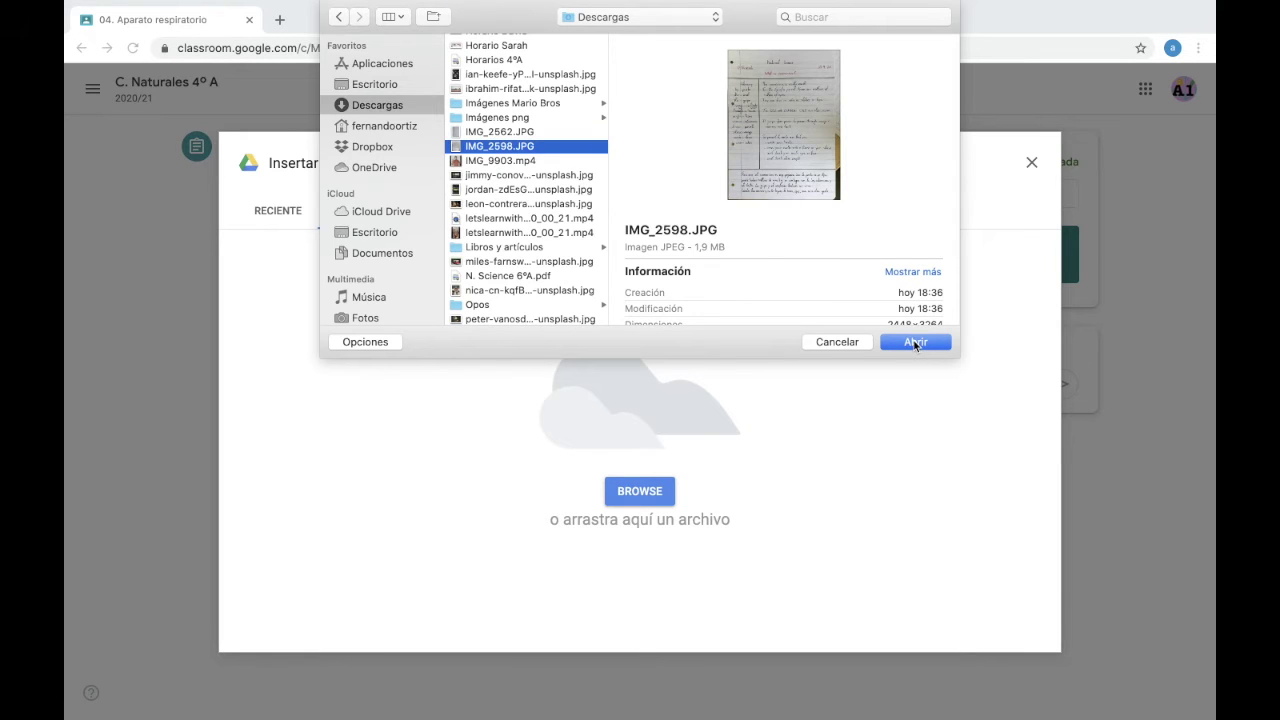
{"action": "left_click", "coordinate": [915, 343]}
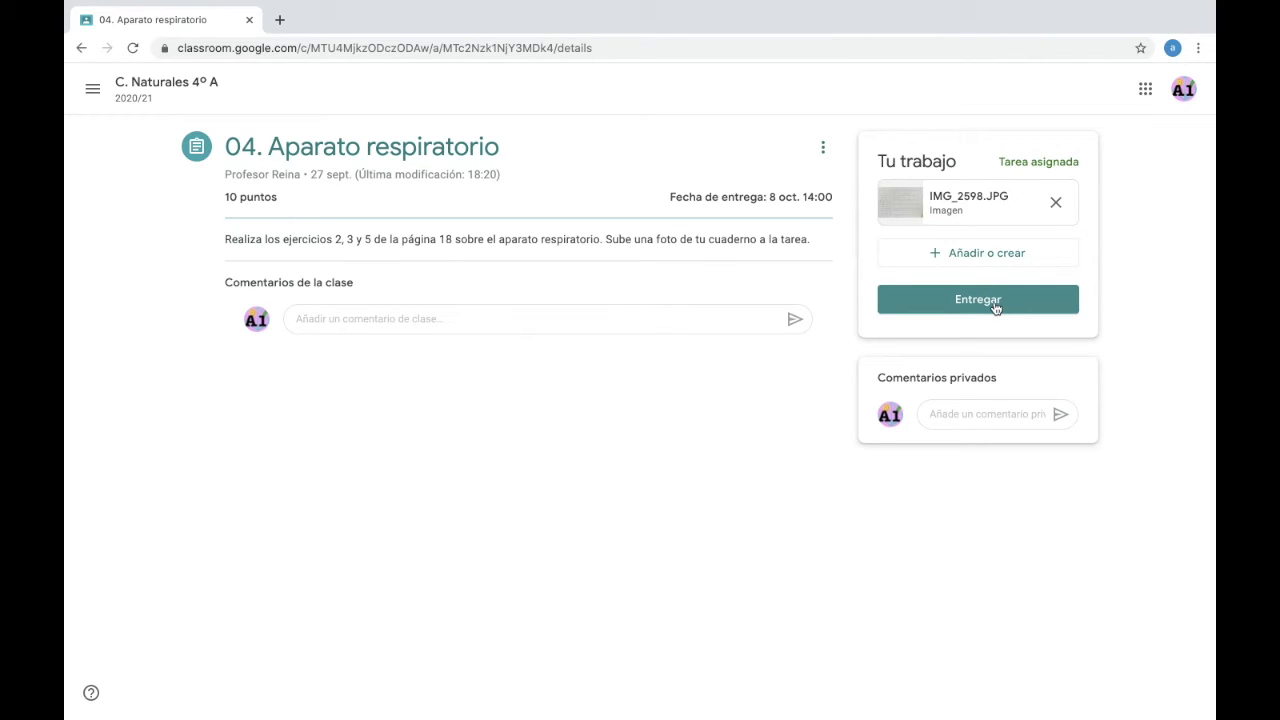
- Remove the attached IMG_2598.JPG and attach the same image again from the recent Google Drive files
{"action": "left_click", "coordinate": [1058, 204]}
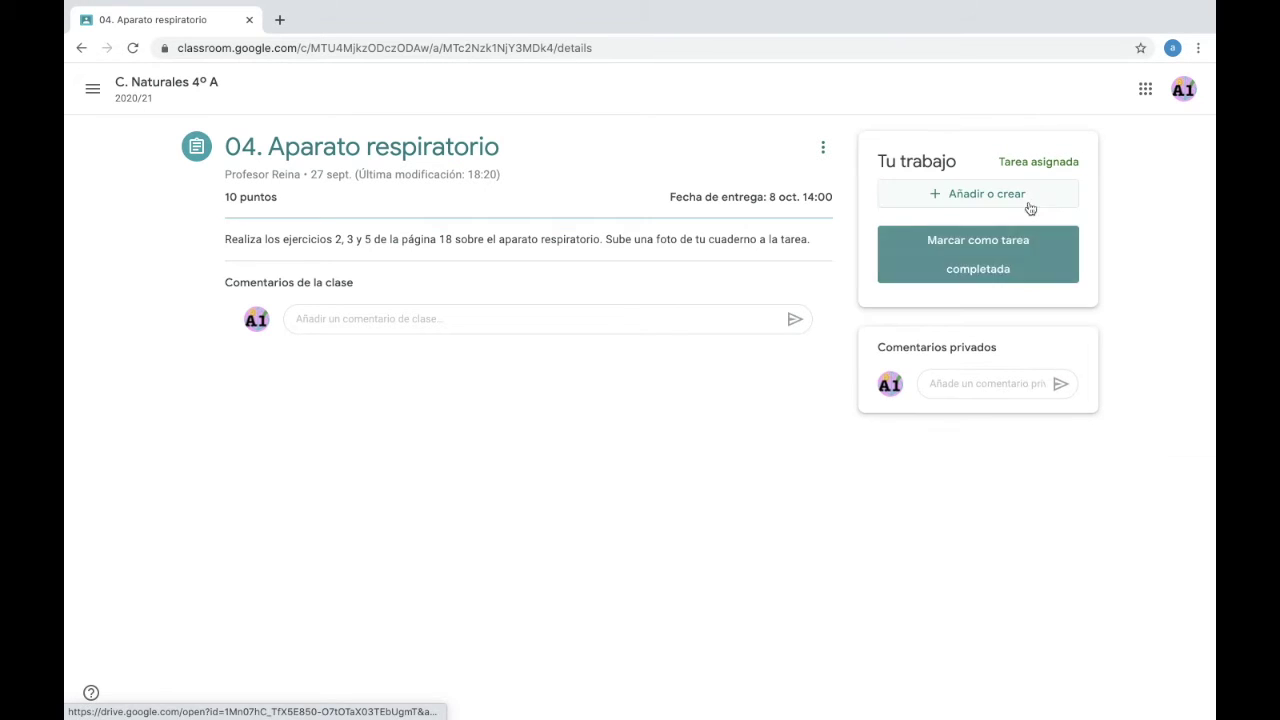
{"action": "left_click", "coordinate": [999, 200]}
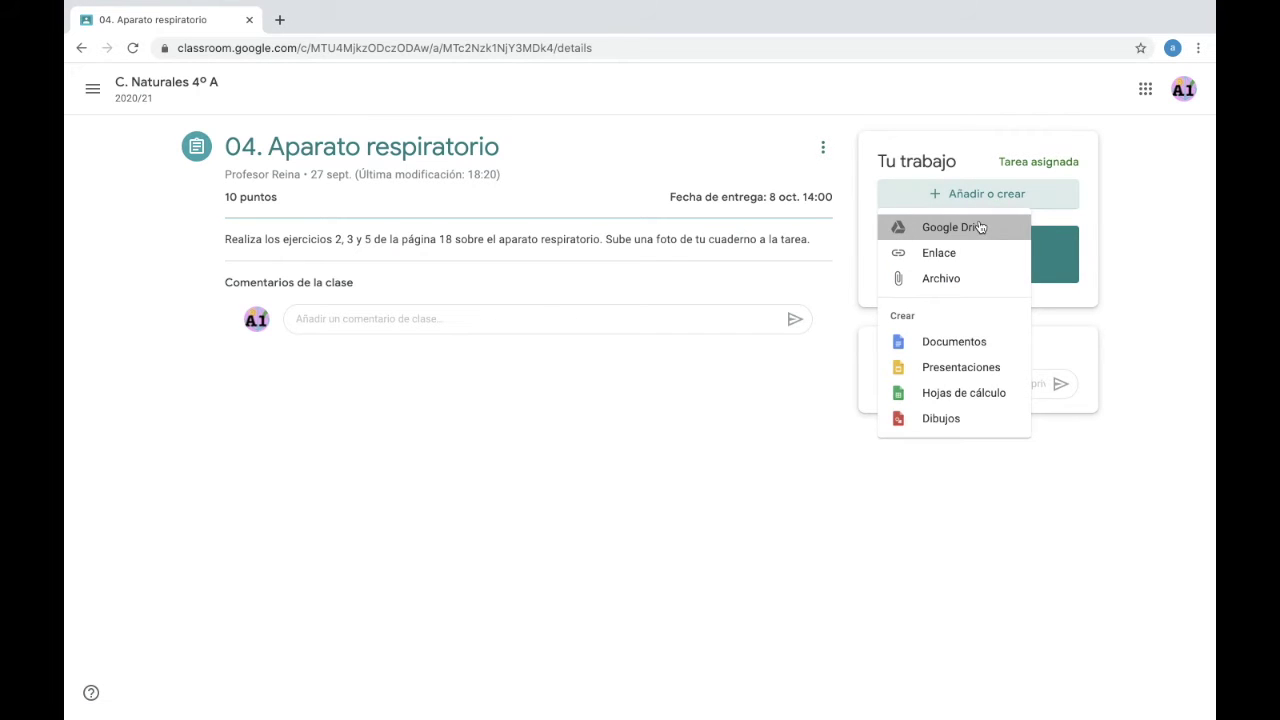
{"action": "left_click", "coordinate": [976, 226]}
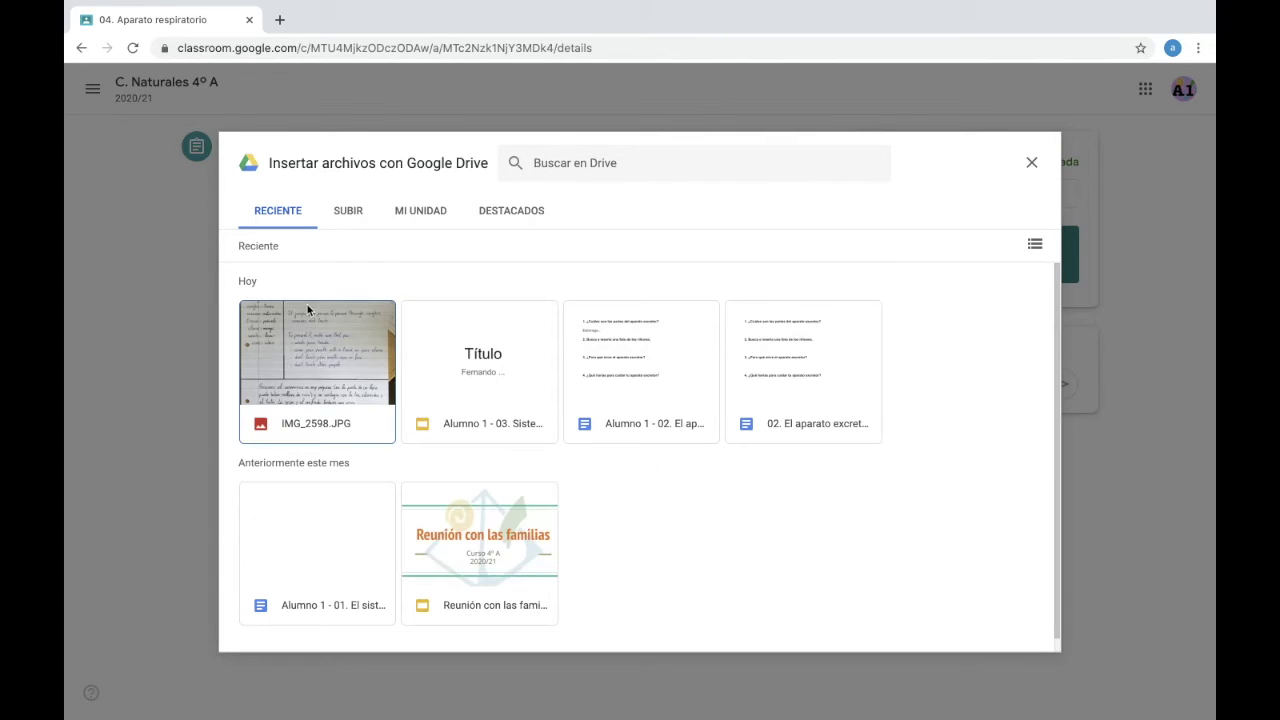
{"action": "left_click", "coordinate": [314, 350]}
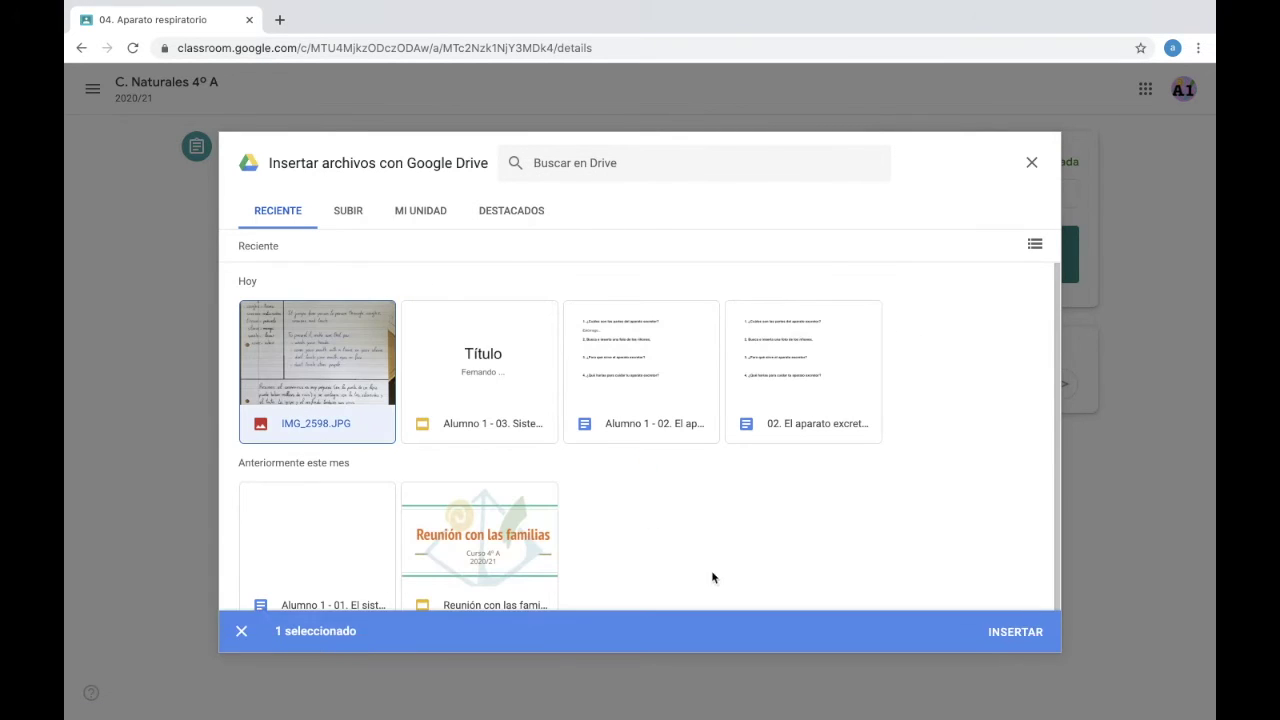
{"action": "left_click", "coordinate": [1018, 632]}
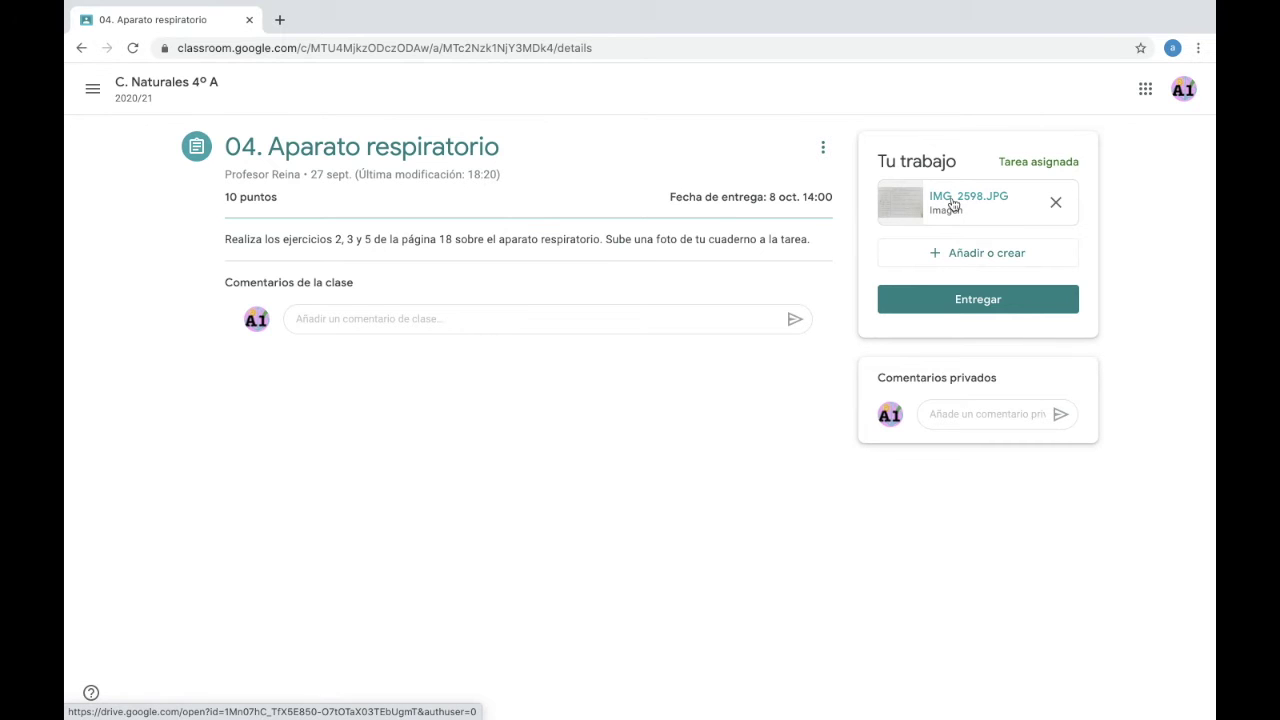
- Preview the attached IMG_2598.JPG and hand in the "04. Aparato respiratorio" assignment
{"action": "left_click", "coordinate": [953, 204]}
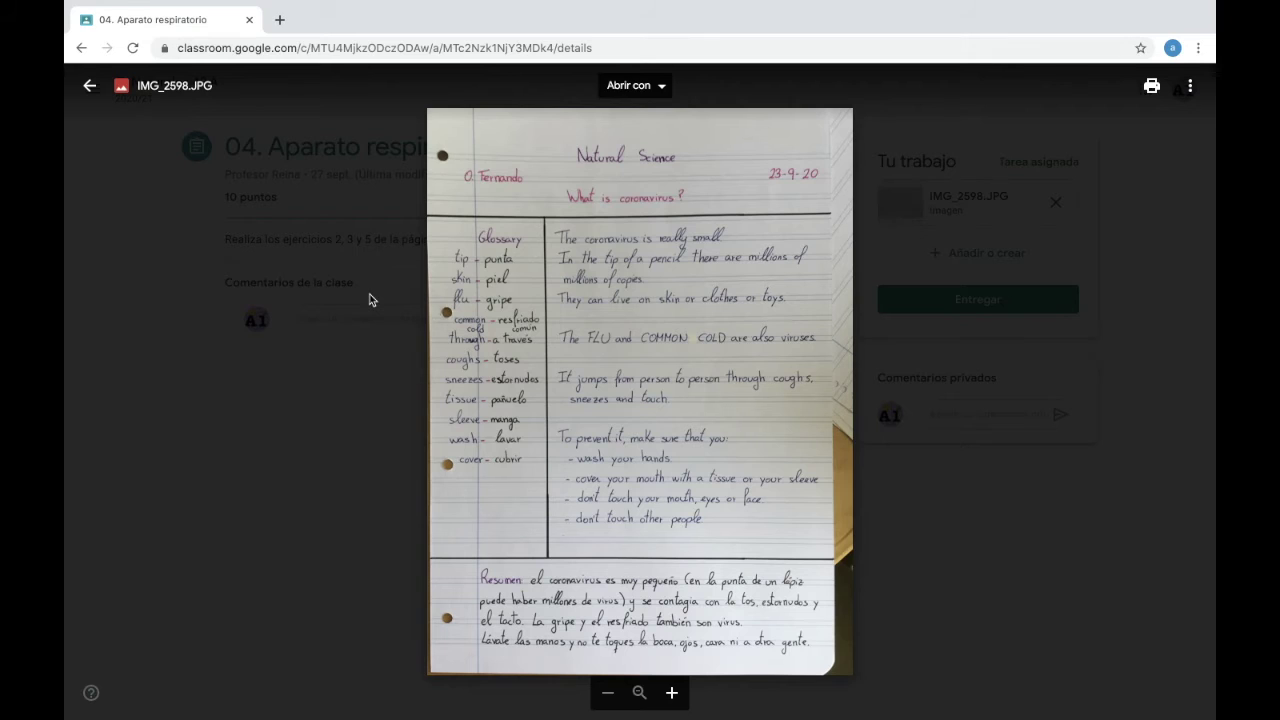
{"action": "left_click", "coordinate": [369, 300]}
{"action": "left_click", "coordinate": [1000, 306]}
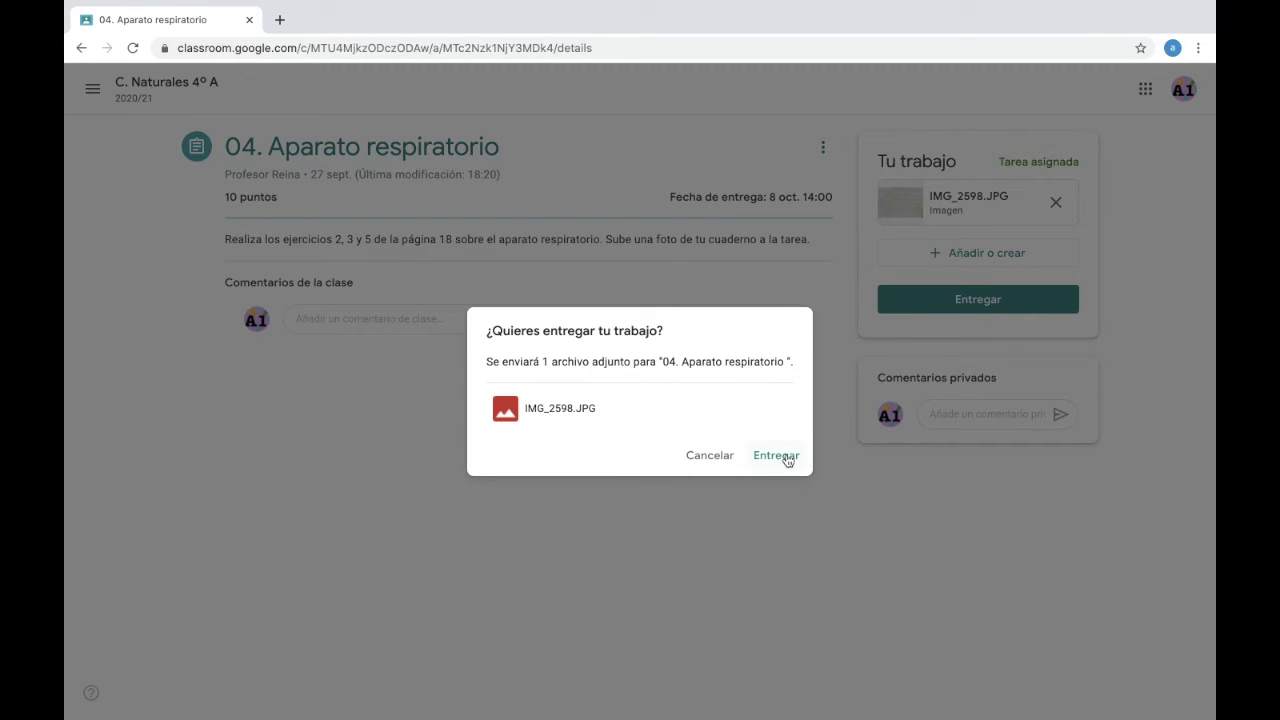
{"action": "left_click", "coordinate": [788, 456]}
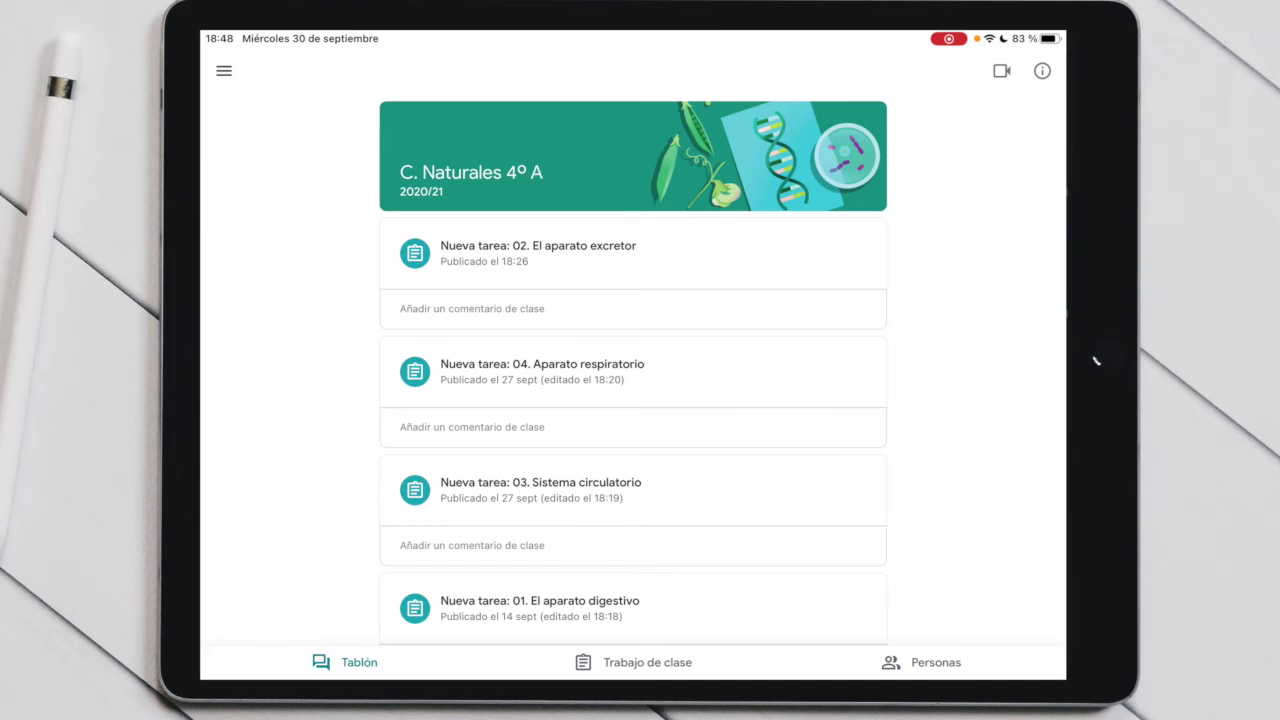
- In the Classroom tablet app, attach a camera photo of the notebook page to "04. Aparato respiratorio" and preview it
{"action": "left_click", "coordinate": [633, 662]}
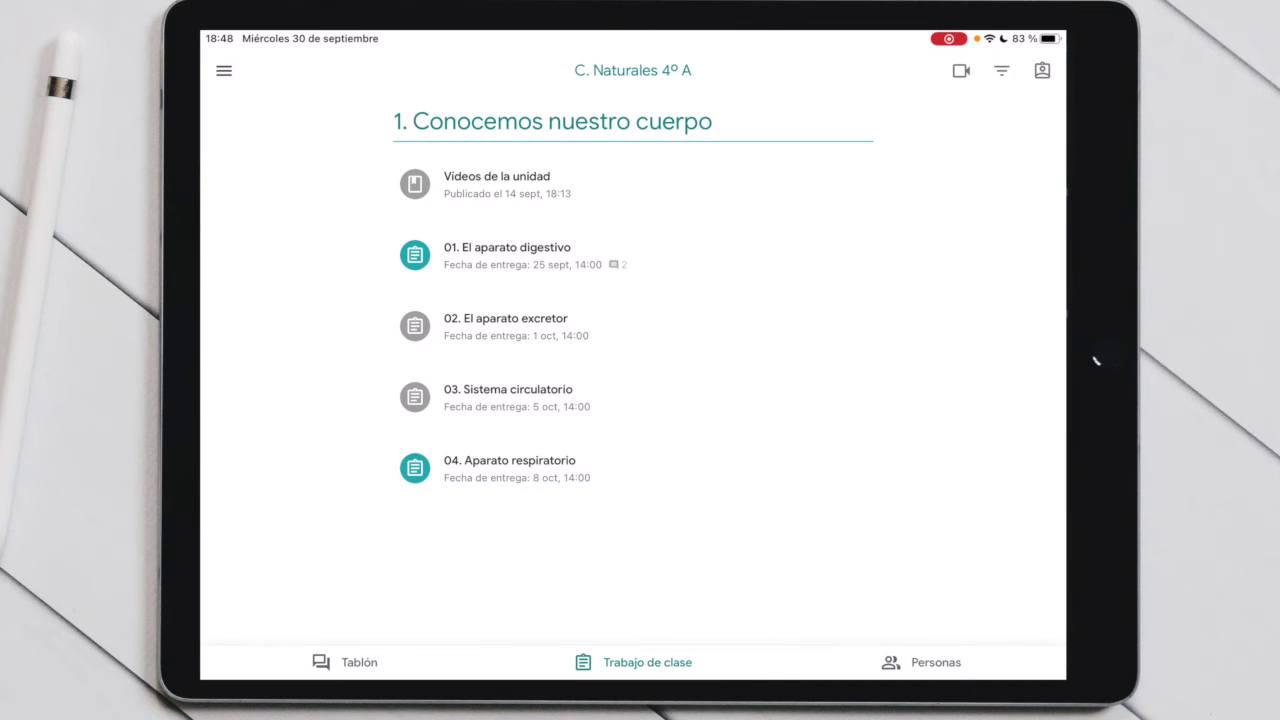
{"action": "left_click", "coordinate": [509, 468]}
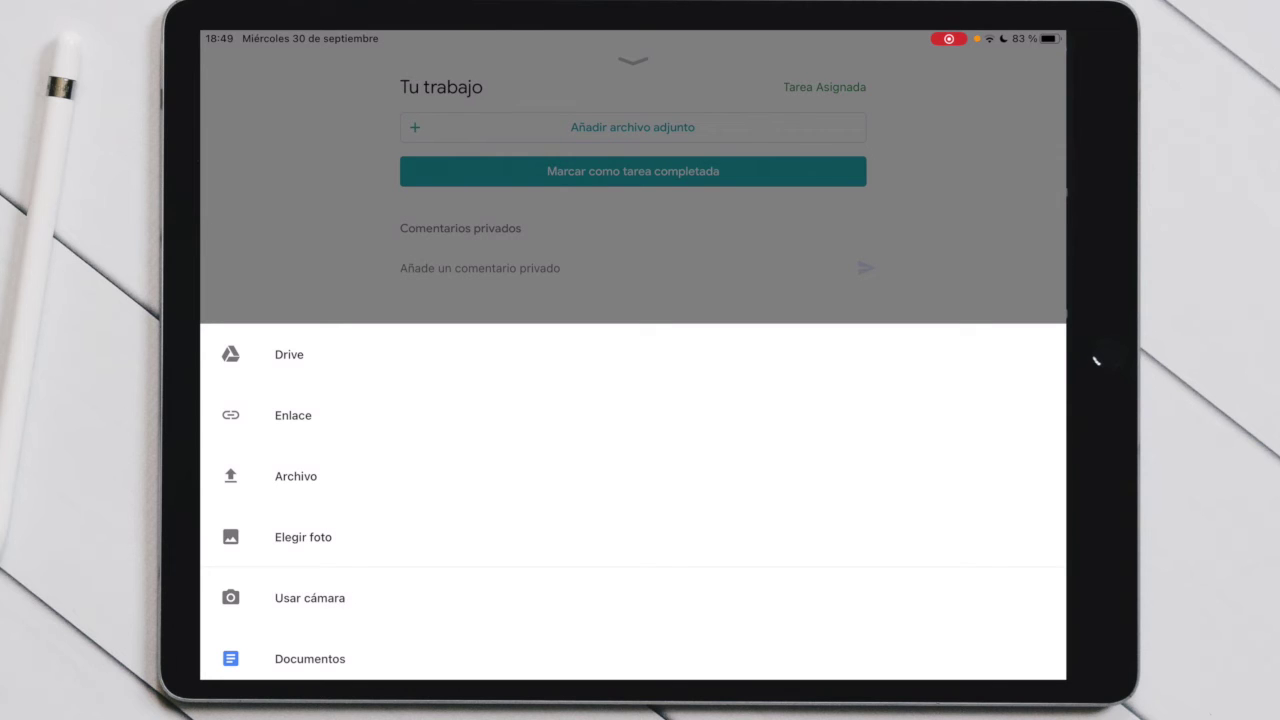
{"action": "left_click", "coordinate": [310, 598]}
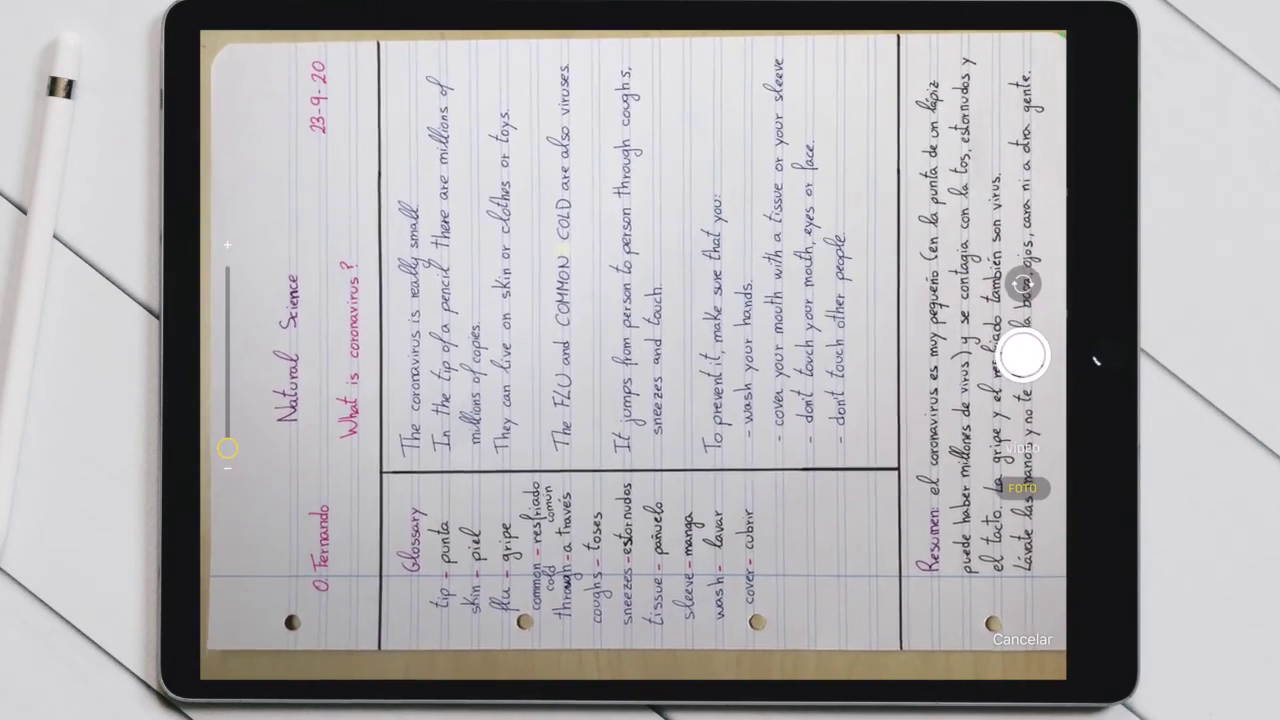
{"action": "left_click", "coordinate": [1022, 354]}
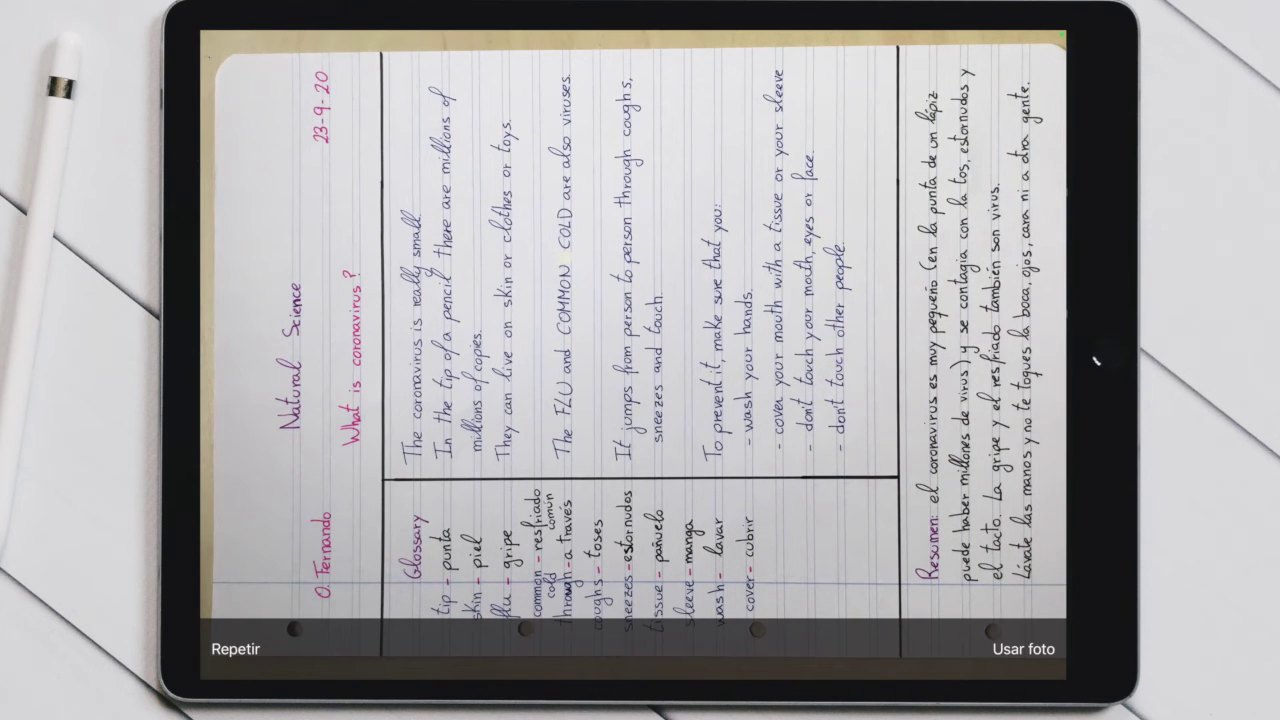
{"action": "left_click", "coordinate": [1023, 649]}
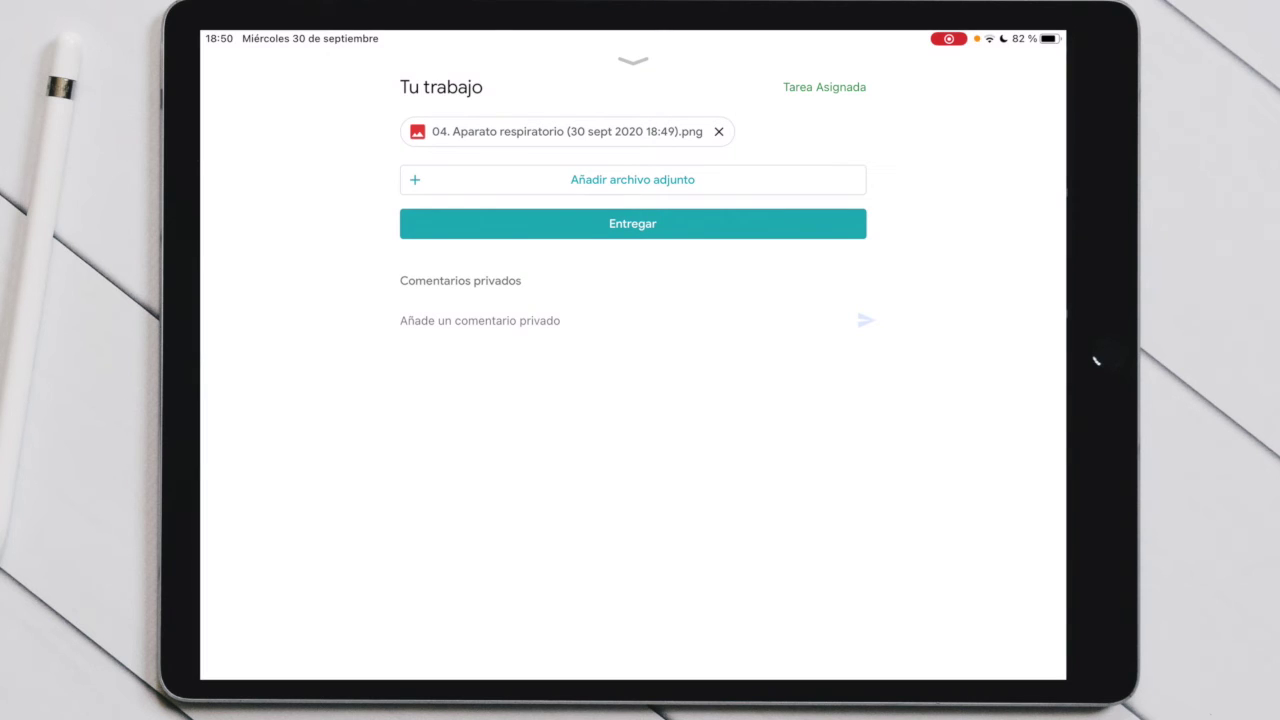
{"action": "left_click", "coordinate": [567, 131]}
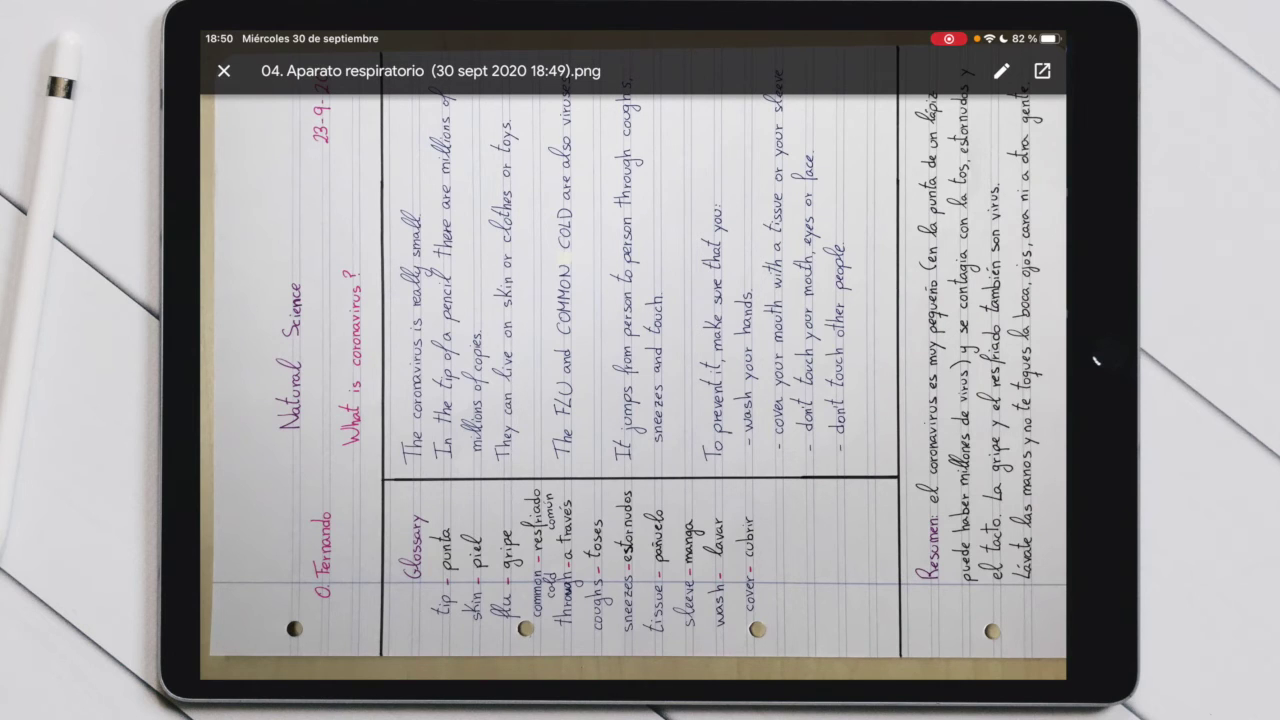
{"action": "left_click", "coordinate": [224, 71]}
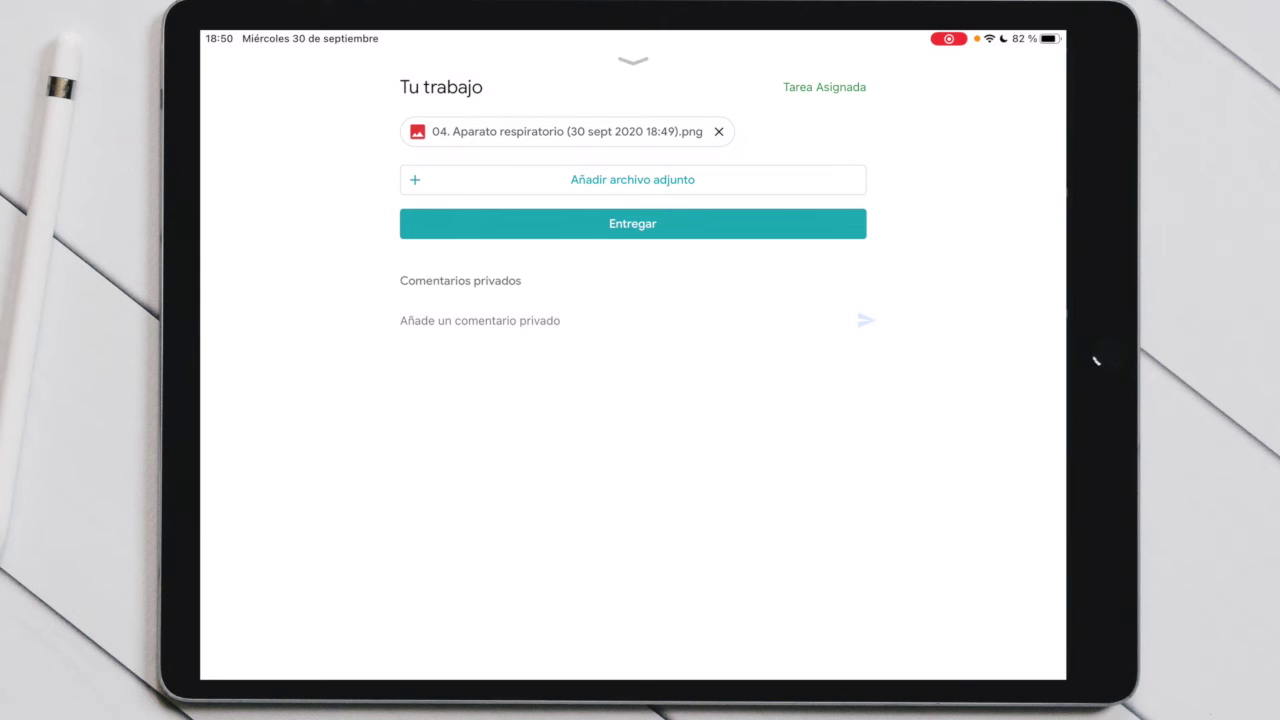